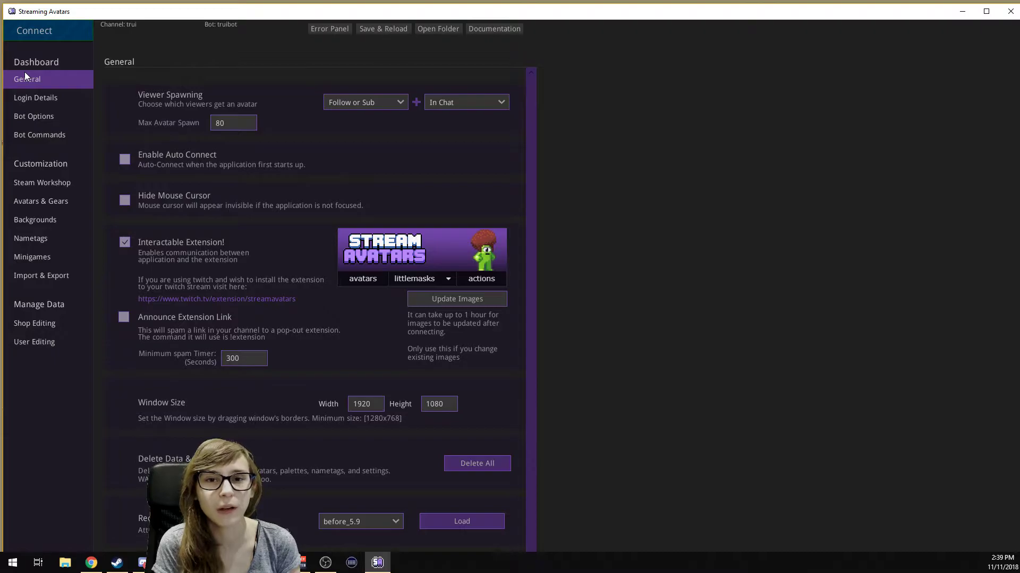
Step: In the login details, set the streaming service to twitch.tv
{"action": "left_click", "coordinate": [36, 101]}
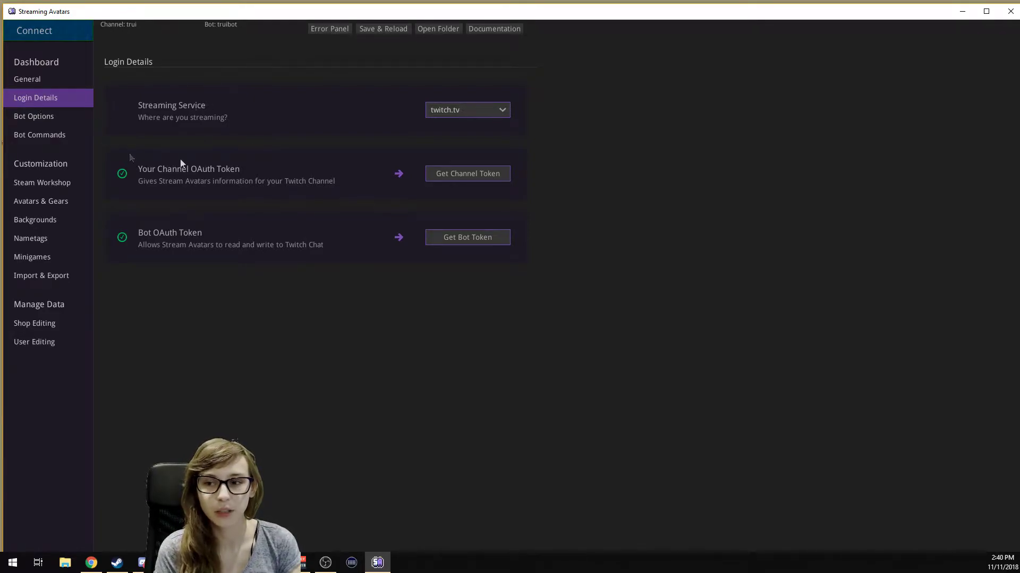
{"action": "left_click", "coordinate": [481, 110]}
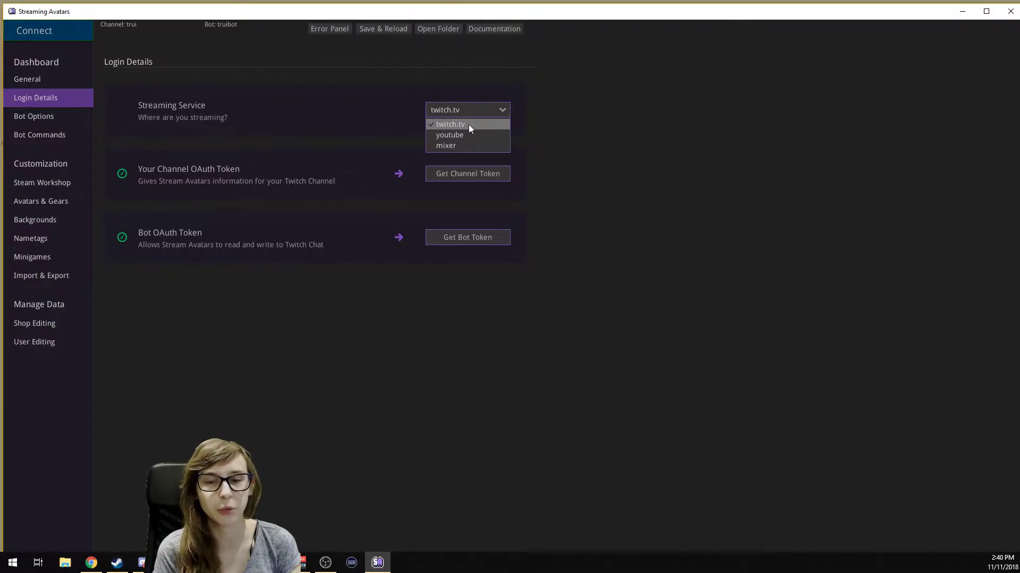
{"action": "left_click", "coordinate": [469, 125]}
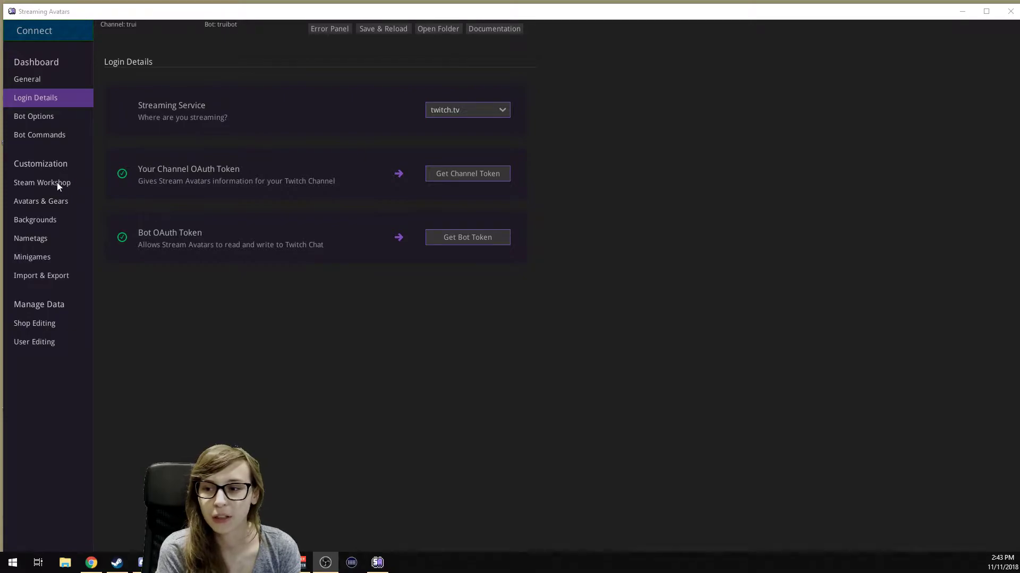
Step: Download and import the Slime Rancher - Basic Pack from the Steam Workshop listing
{"action": "left_click", "coordinate": [43, 181]}
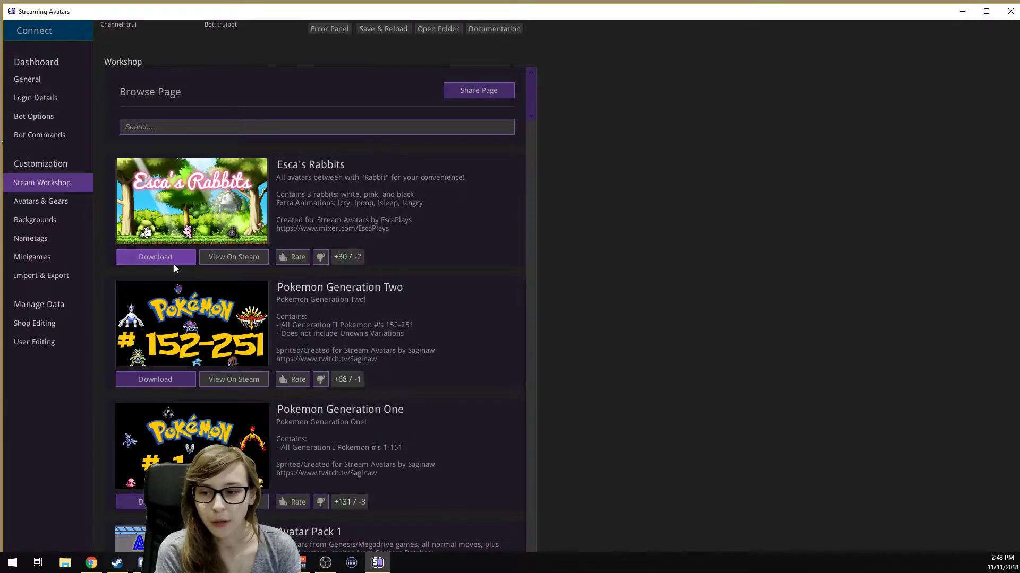
{"action": "scroll", "coordinate": [244, 238], "scroll_direction": "down", "scroll_amount": 2}
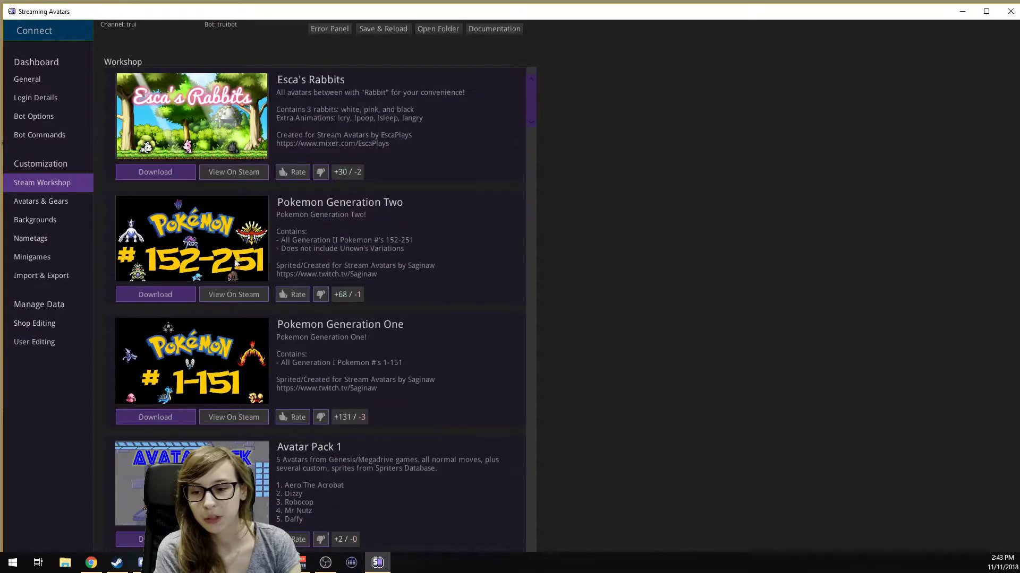
{"action": "scroll", "coordinate": [235, 262], "scroll_direction": "down", "scroll_amount": 16}
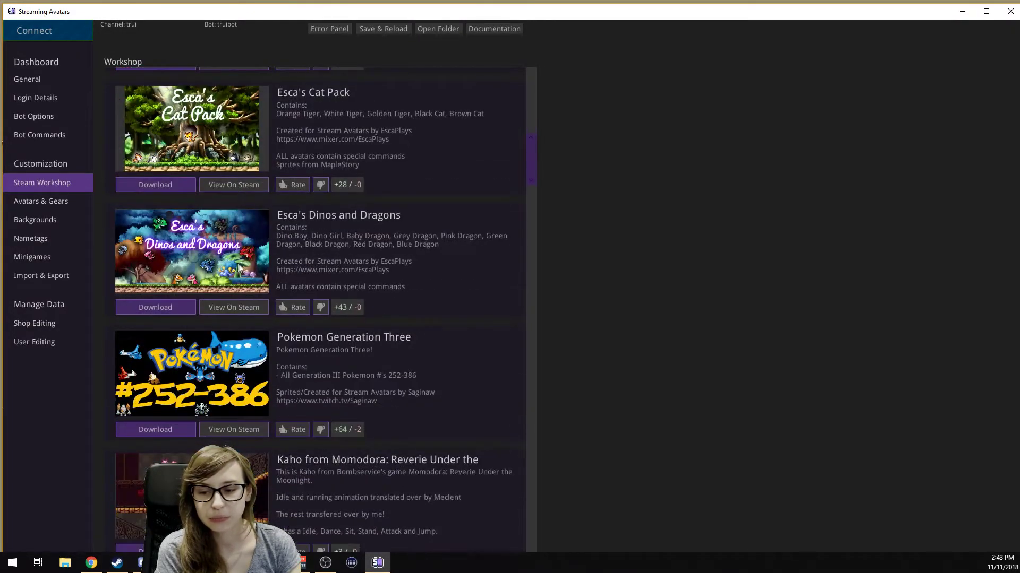
{"action": "scroll", "coordinate": [534, 202], "scroll_direction": "down", "scroll_amount": 6}
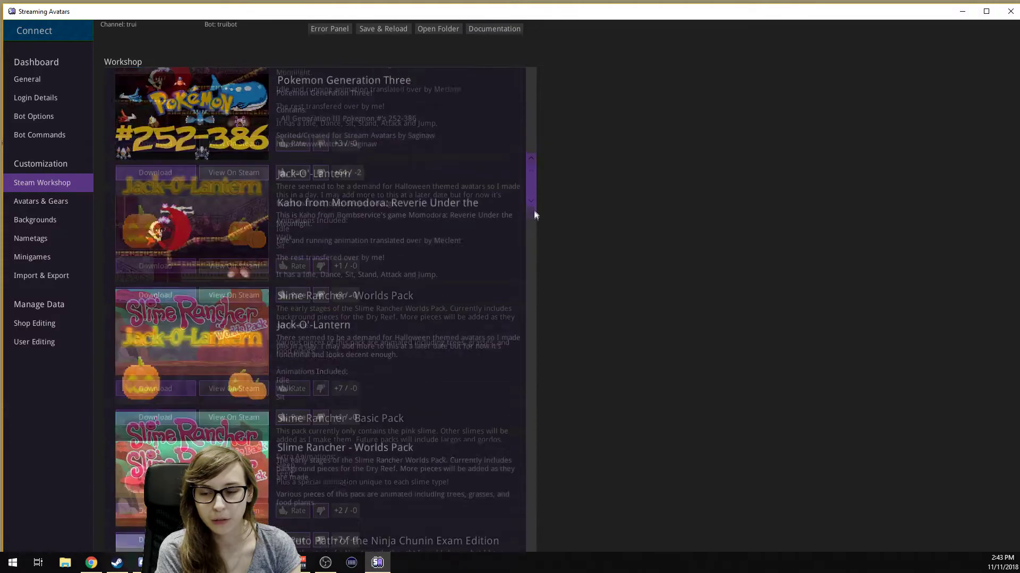
{"action": "scroll", "coordinate": [534, 214], "scroll_direction": "down", "scroll_amount": 3}
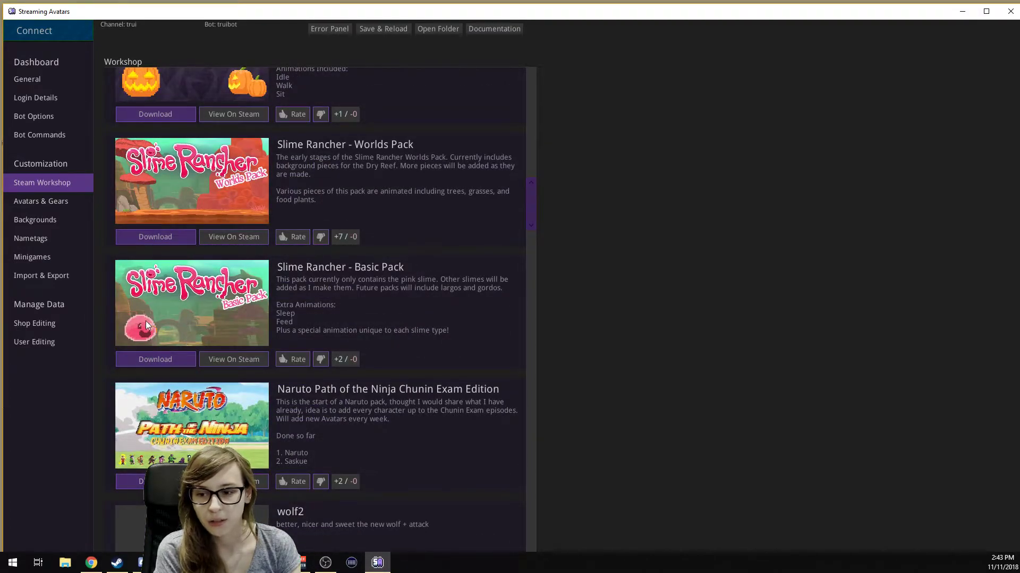
{"action": "left_click", "coordinate": [133, 361]}
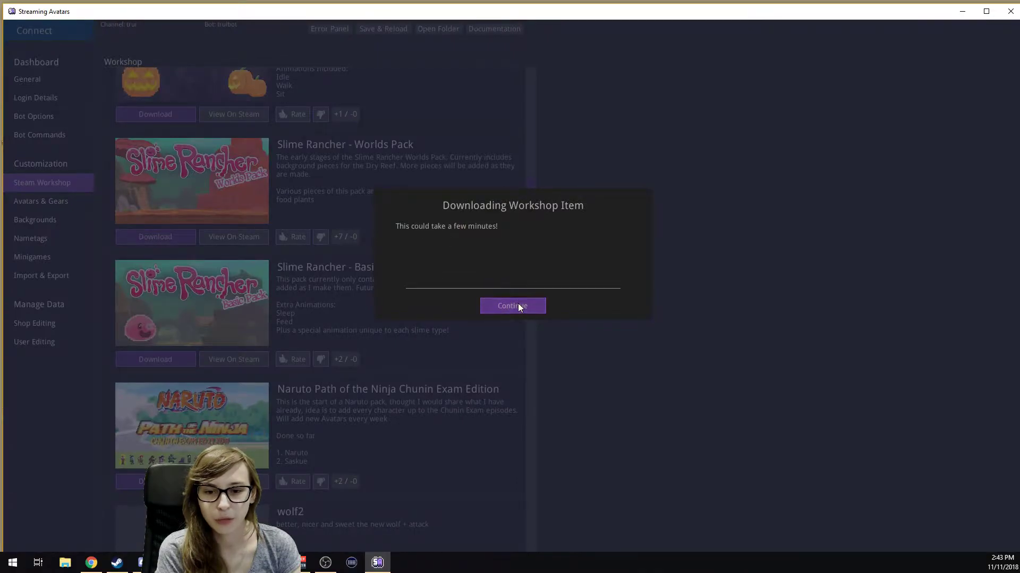
{"action": "left_click", "coordinate": [485, 310]}
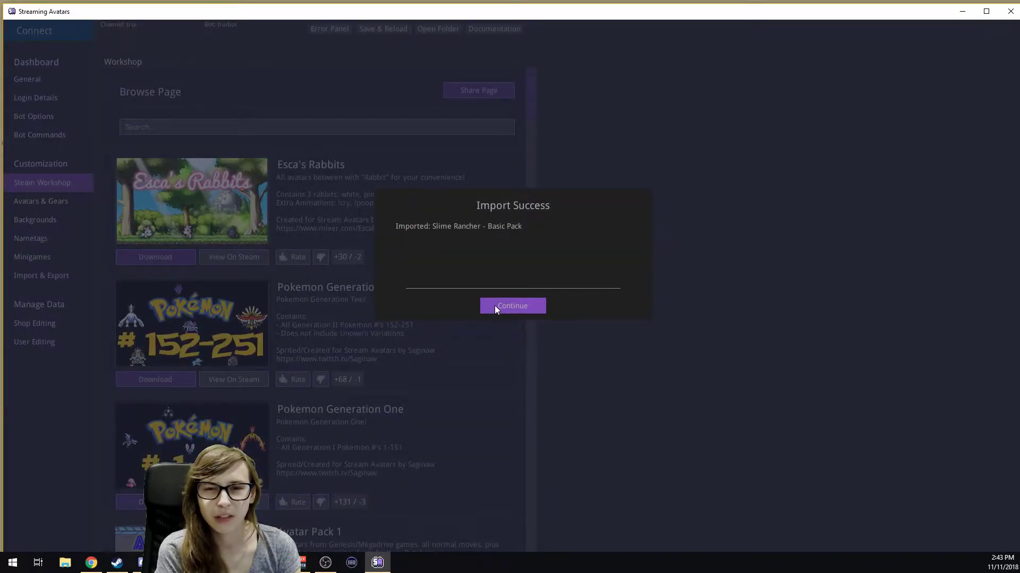
{"action": "left_click", "coordinate": [495, 307]}
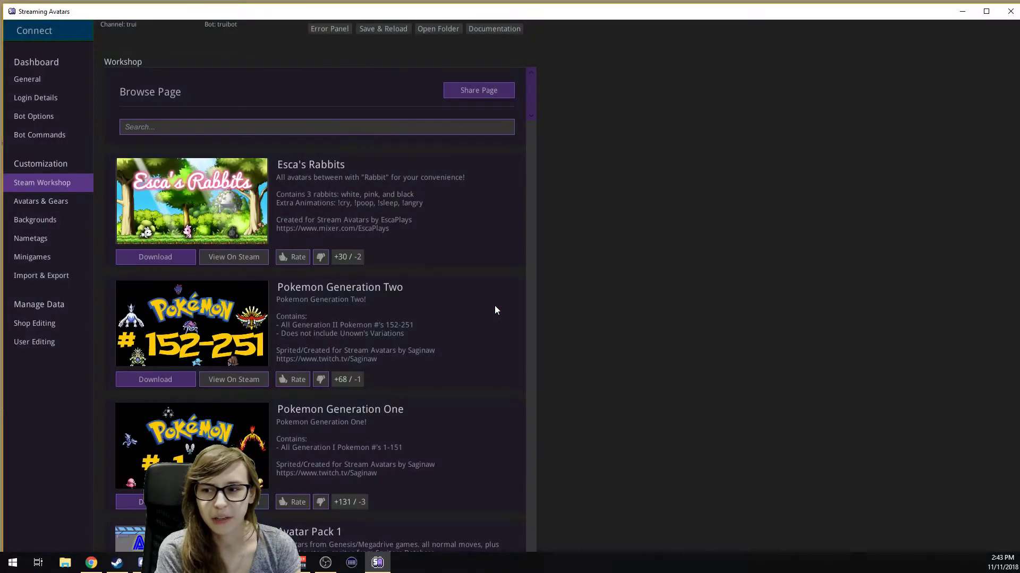
Step: Select the sr-01 pink avatar in the Avatars & Gears settings
{"action": "left_click", "coordinate": [30, 202]}
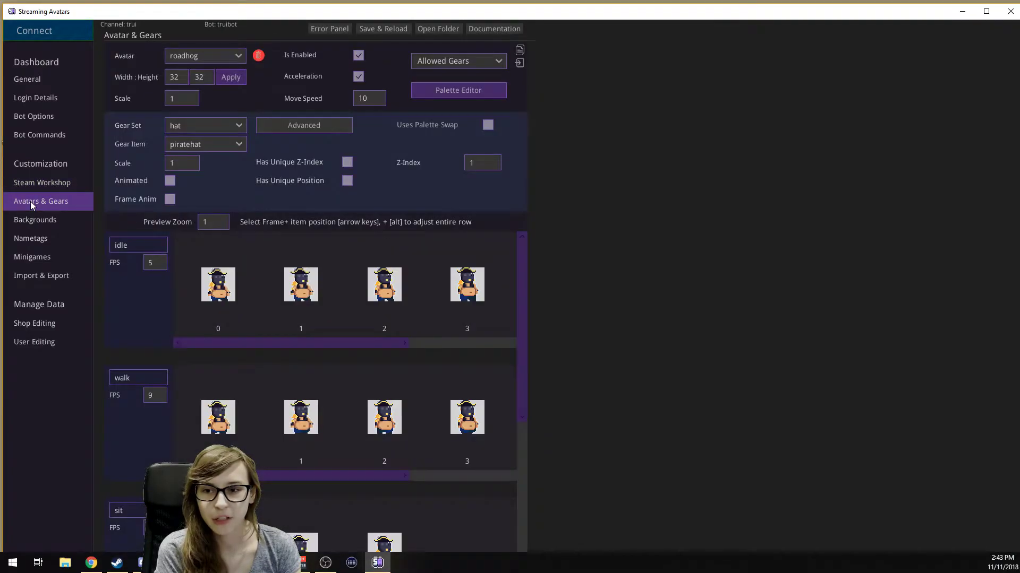
{"action": "left_click", "coordinate": [206, 56]}
{"action": "left_click", "coordinate": [202, 133]}
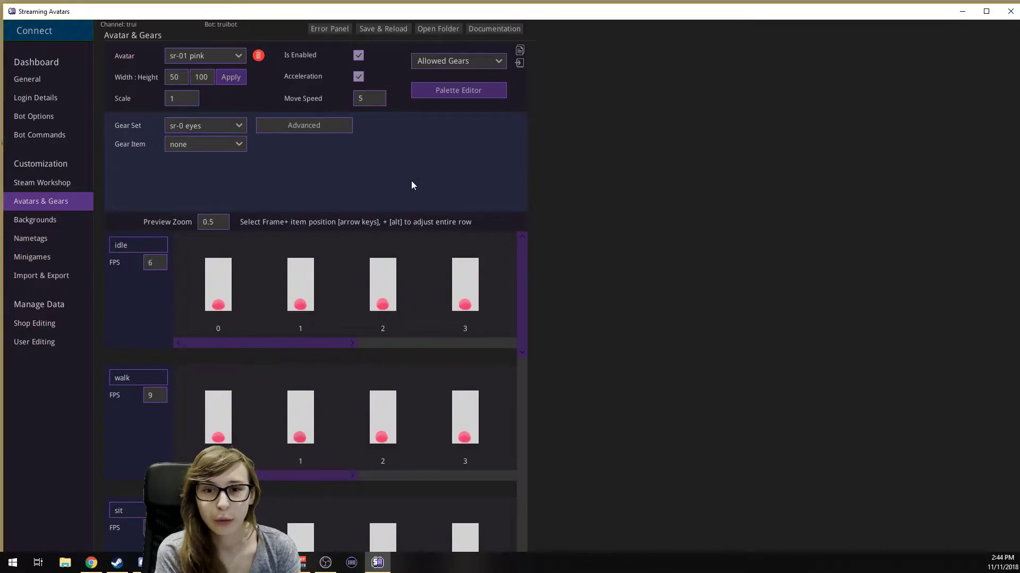
Step: Check which gear sets are allowed for the sr-01 pink avatar
{"action": "left_click", "coordinate": [423, 62]}
{"action": "left_click", "coordinate": [447, 65]}
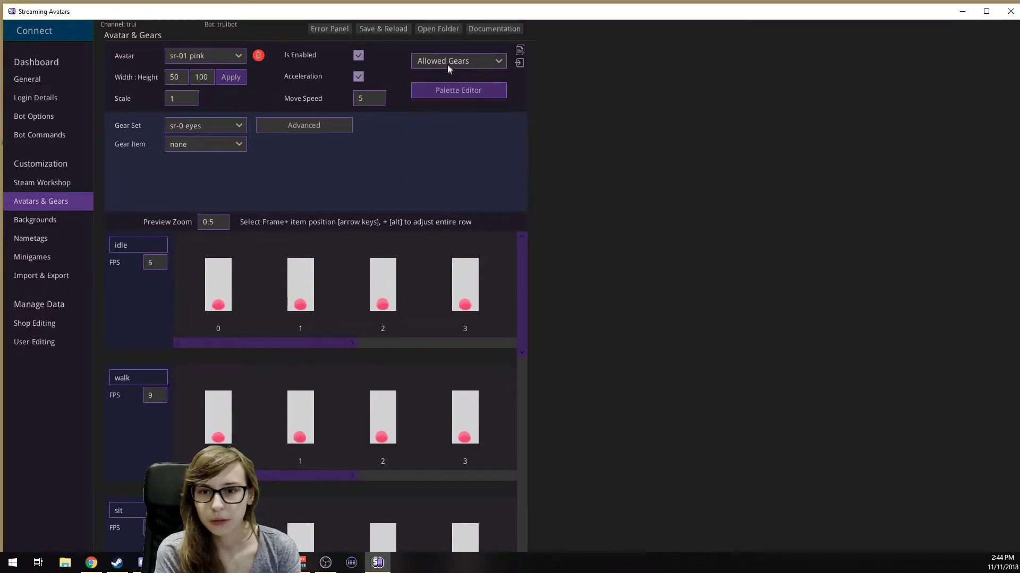
{"action": "left_click", "coordinate": [424, 63]}
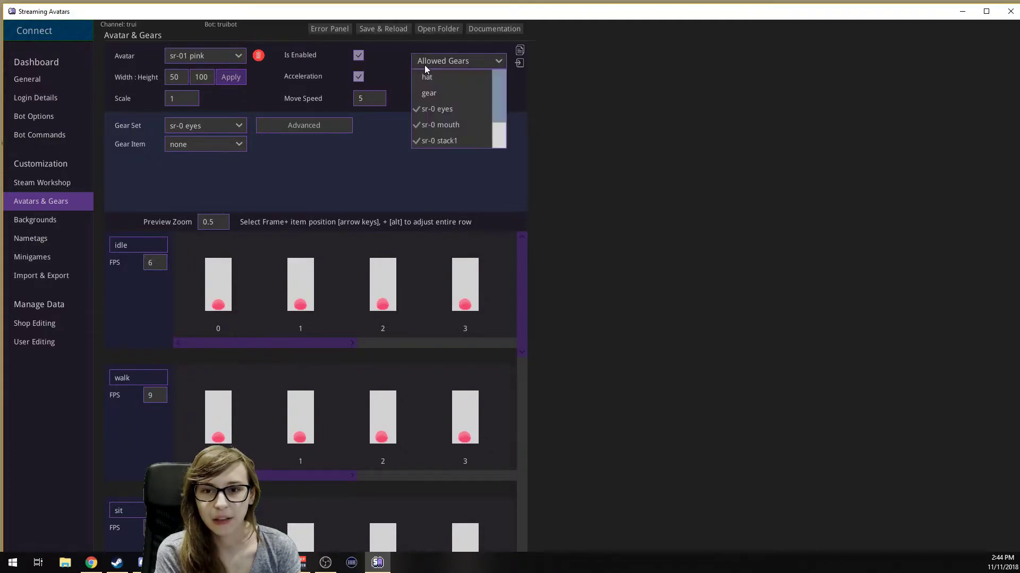
{"action": "scroll", "coordinate": [431, 106], "scroll_direction": "down", "scroll_amount": 2}
{"action": "scroll", "coordinate": [438, 136], "scroll_direction": "up", "scroll_amount": 2}
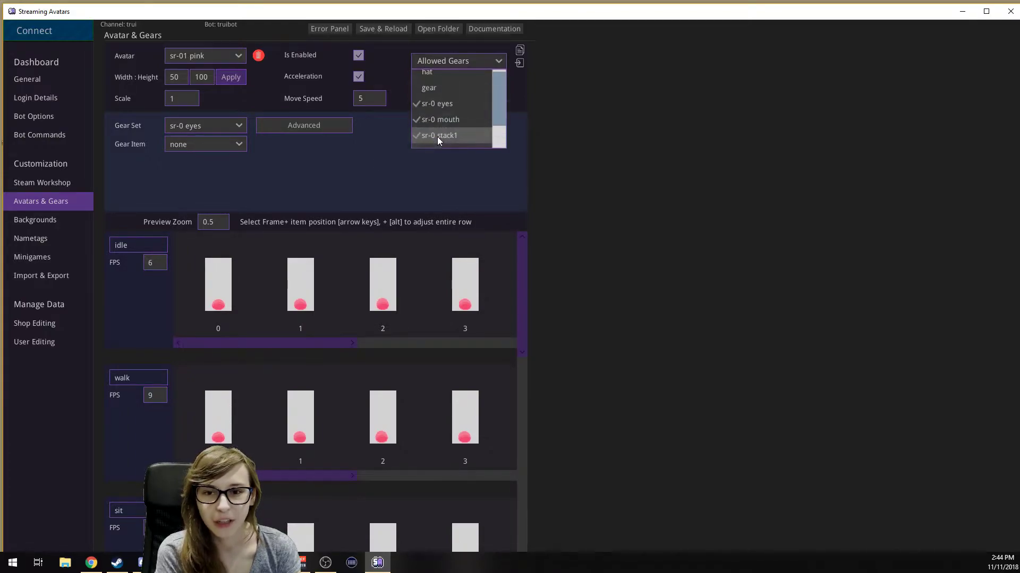
{"action": "left_click", "coordinate": [331, 185]}
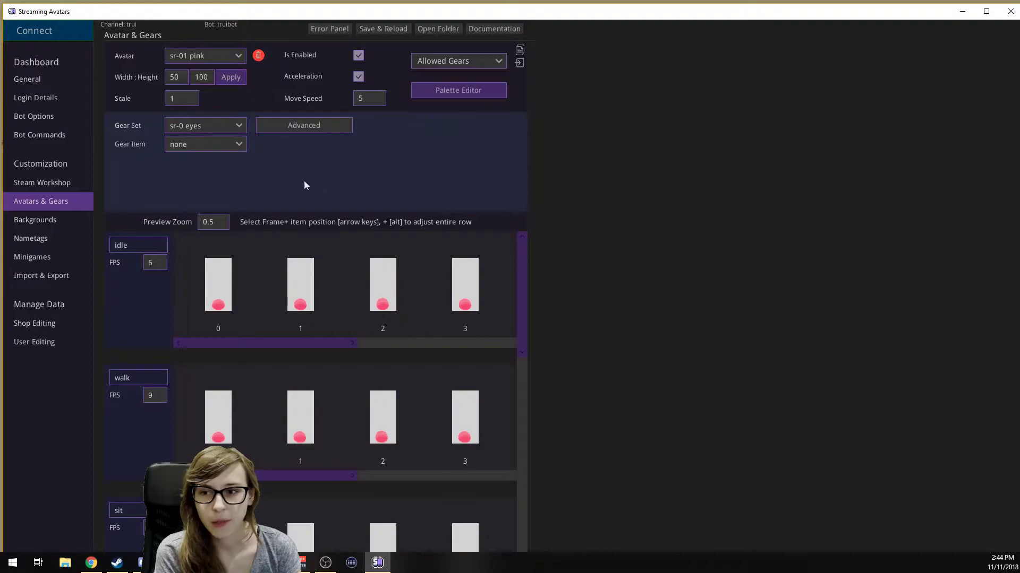
Step: Preview the e00 calm item of the sr-0 eyes set on the pink slime, reviewing its allowed gears and animation frames
{"action": "left_click", "coordinate": [226, 143]}
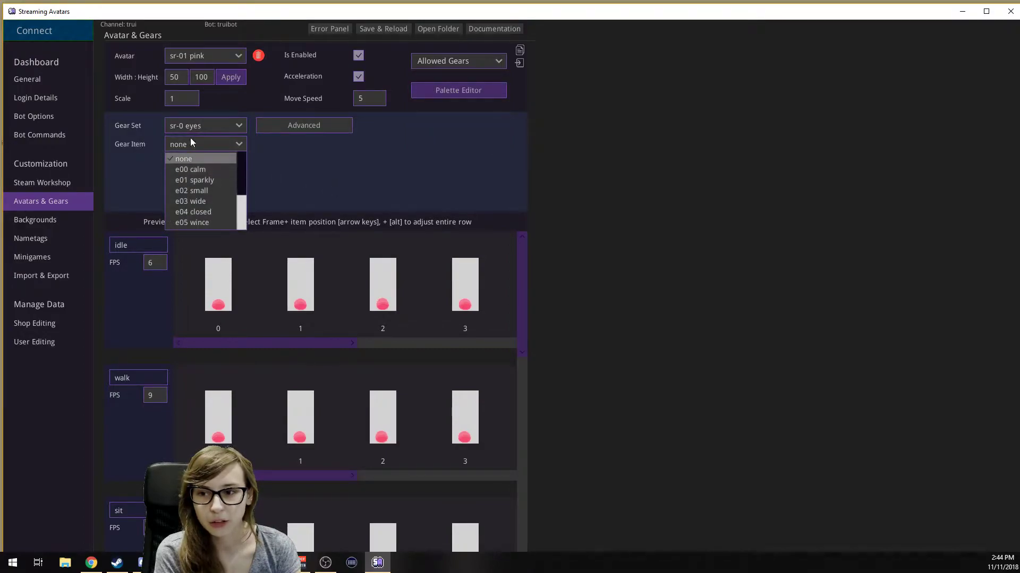
{"action": "left_click", "coordinate": [191, 169]}
{"action": "left_click", "coordinate": [452, 61]}
{"action": "scroll", "coordinate": [449, 122], "scroll_direction": "down", "scroll_amount": 2}
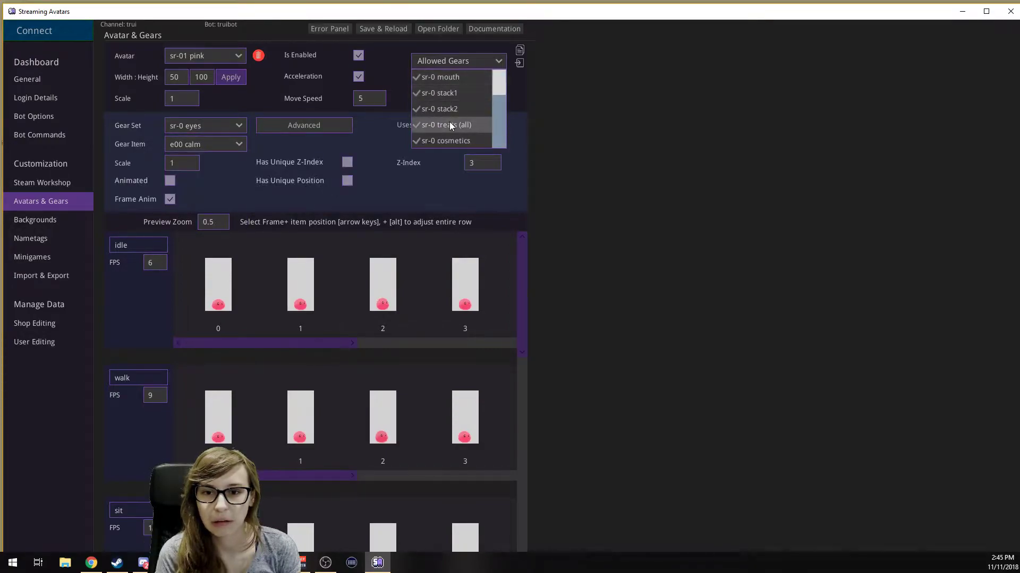
{"action": "scroll", "coordinate": [464, 106], "scroll_direction": "up", "scroll_amount": 2}
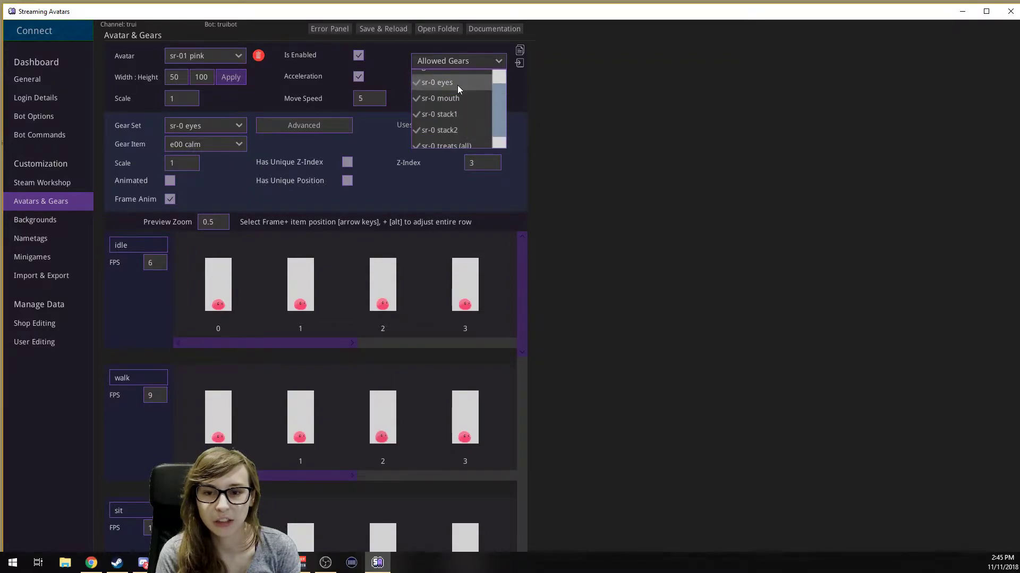
{"action": "left_click", "coordinate": [393, 78]}
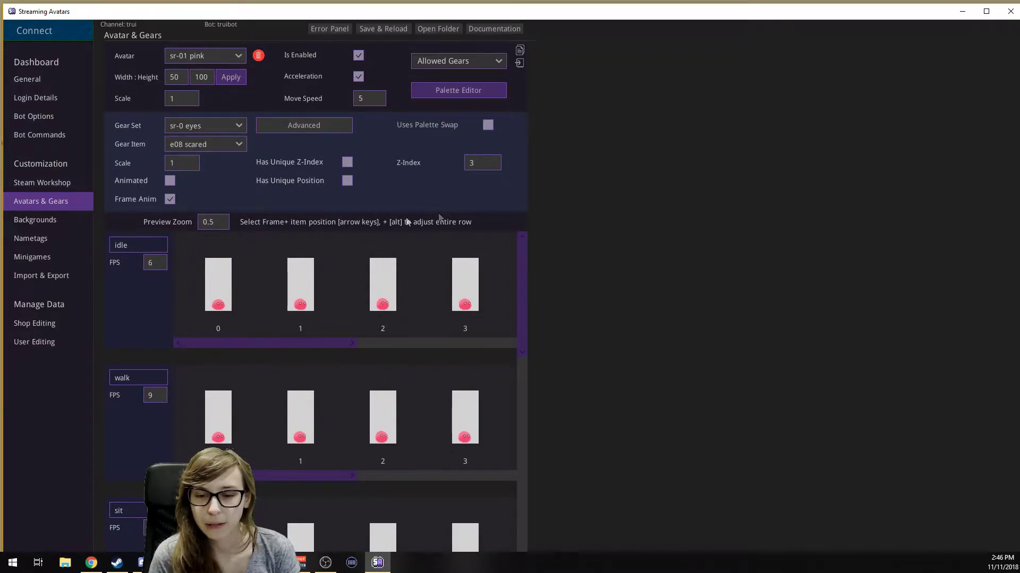
{"action": "scroll", "coordinate": [518, 298], "scroll_direction": "down", "scroll_amount": 3}
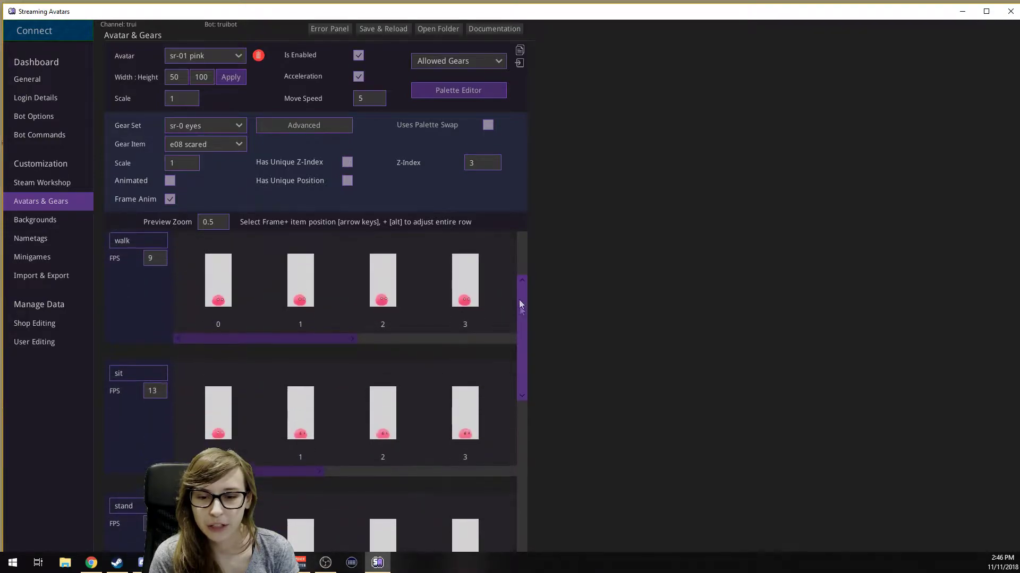
{"action": "left_click_drag", "start_coordinate": [519, 306], "coordinate": [521, 259]}
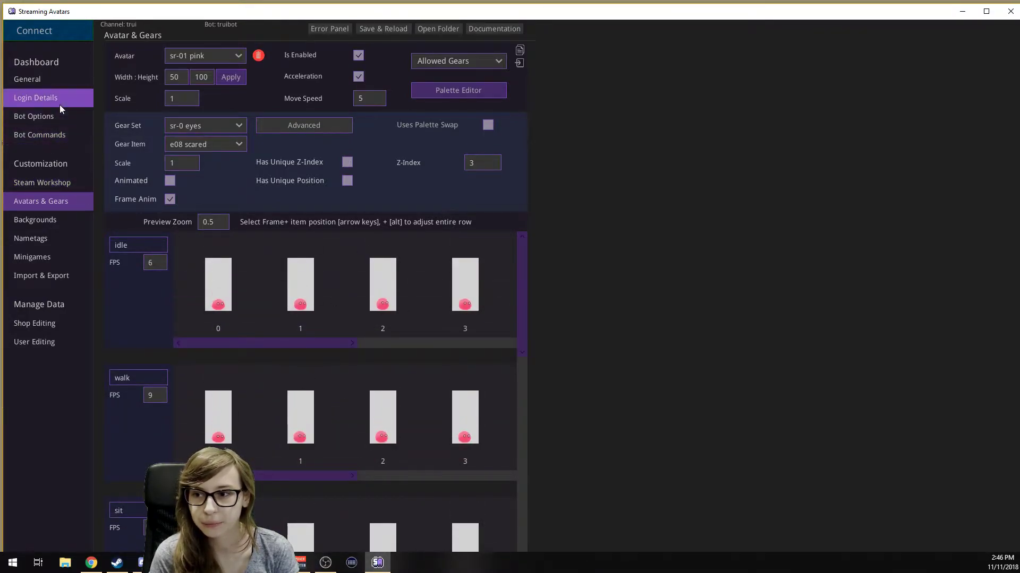
Step: Review the viewer type and chat activity options for Viewer Spawning in the general settings without changing them
{"action": "left_click", "coordinate": [52, 84]}
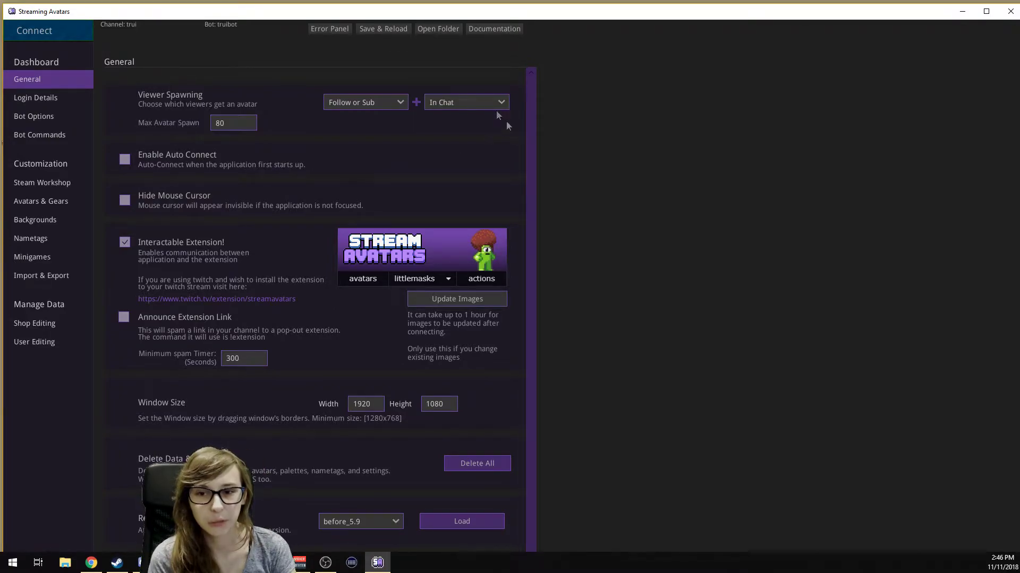
{"action": "left_click", "coordinate": [363, 102]}
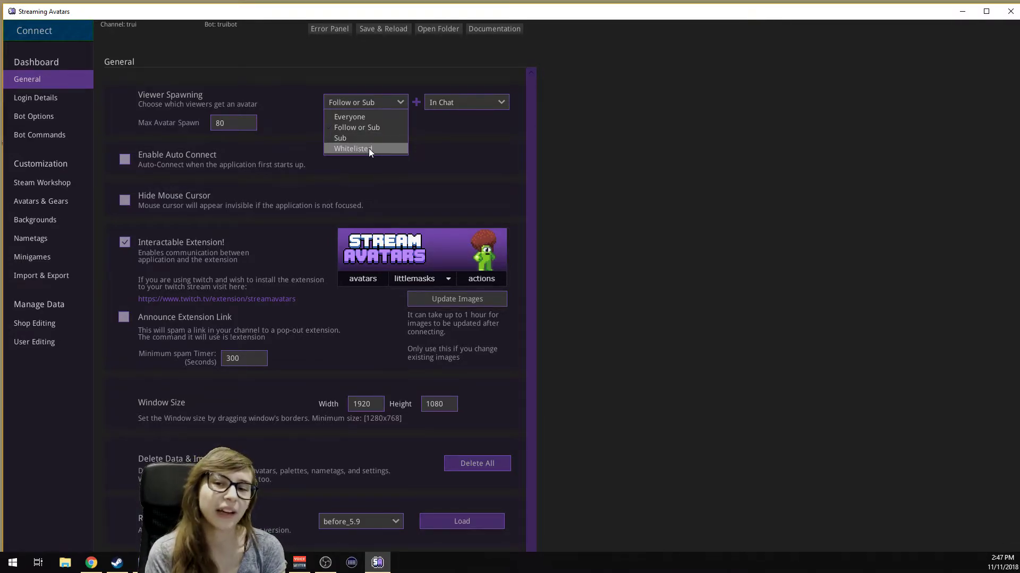
{"action": "left_click", "coordinate": [452, 102]}
{"action": "left_click", "coordinate": [454, 103]}
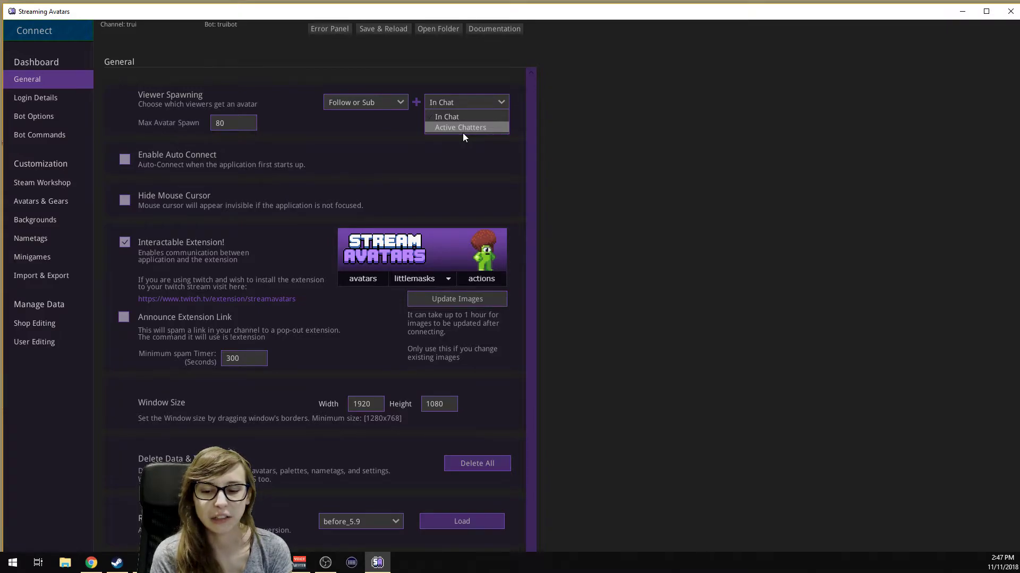
{"action": "left_click", "coordinate": [158, 137]}
{"action": "scroll", "coordinate": [158, 137], "scroll_direction": "down", "scroll_amount": 1}
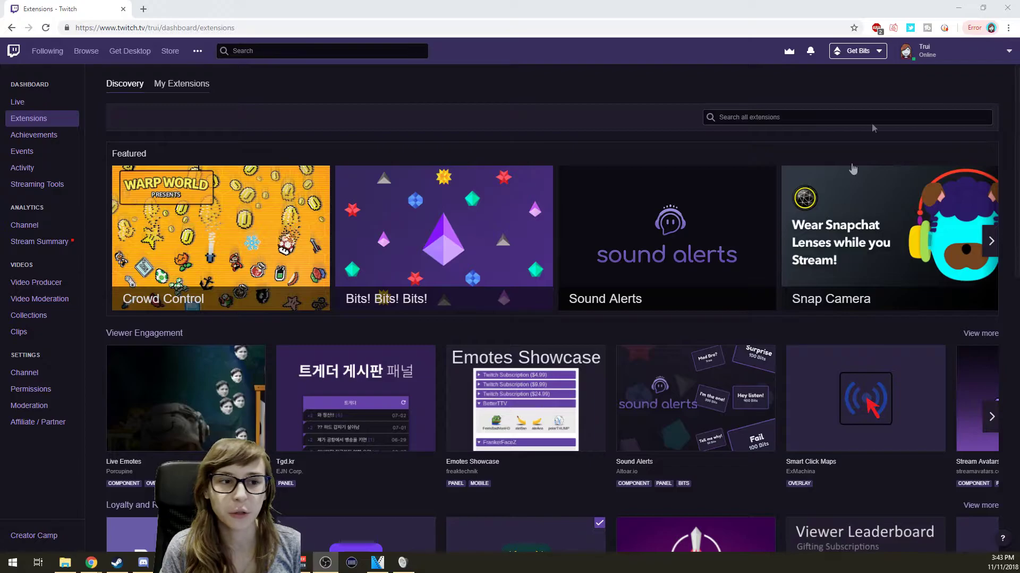
Step: Search the Twitch extensions for "stream avatars" and check the install status of the Stream Avatars extension
{"action": "left_click", "coordinate": [924, 51]}
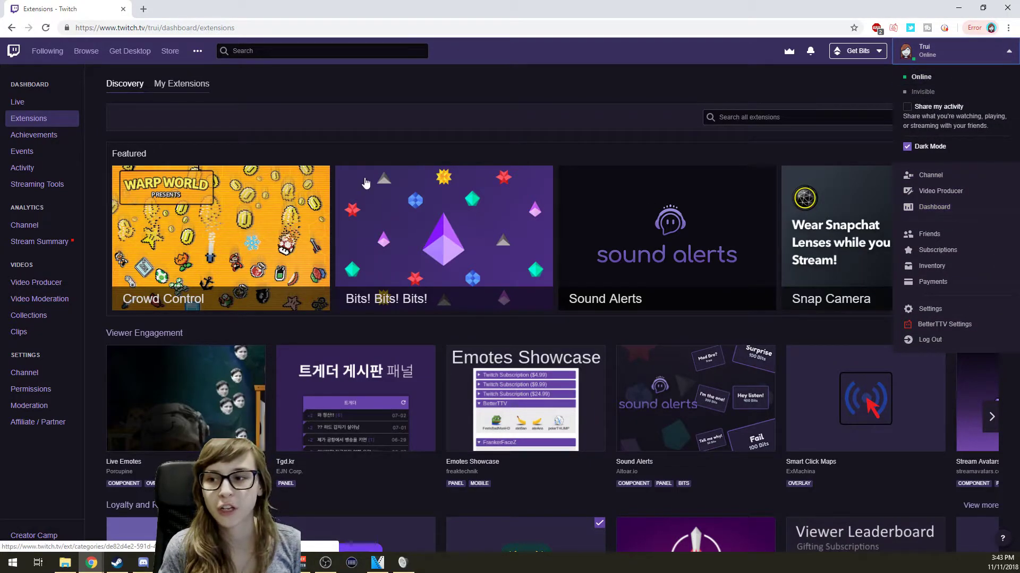
{"action": "left_click", "coordinate": [287, 91]}
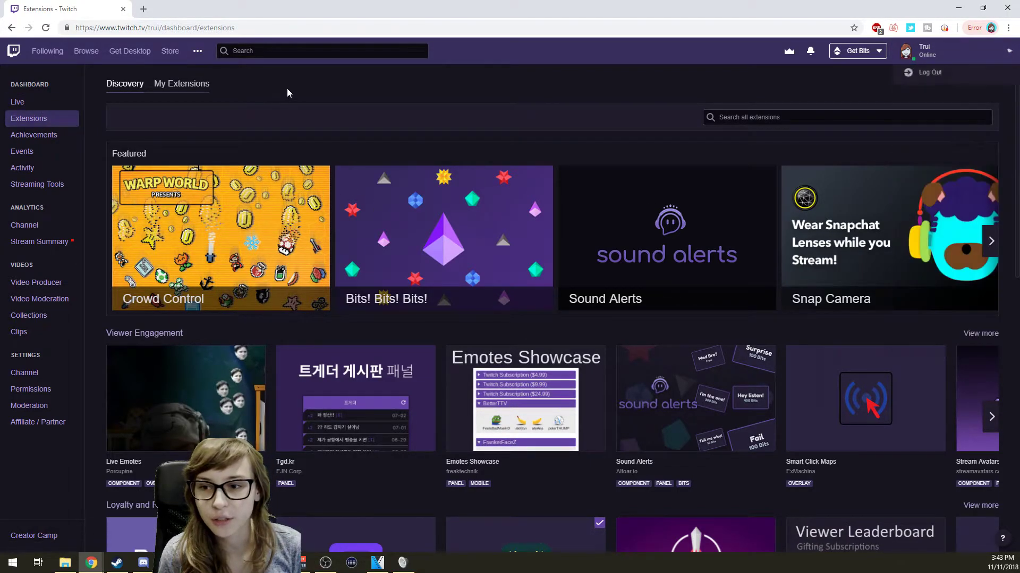
{"action": "type", "text": "stre"}
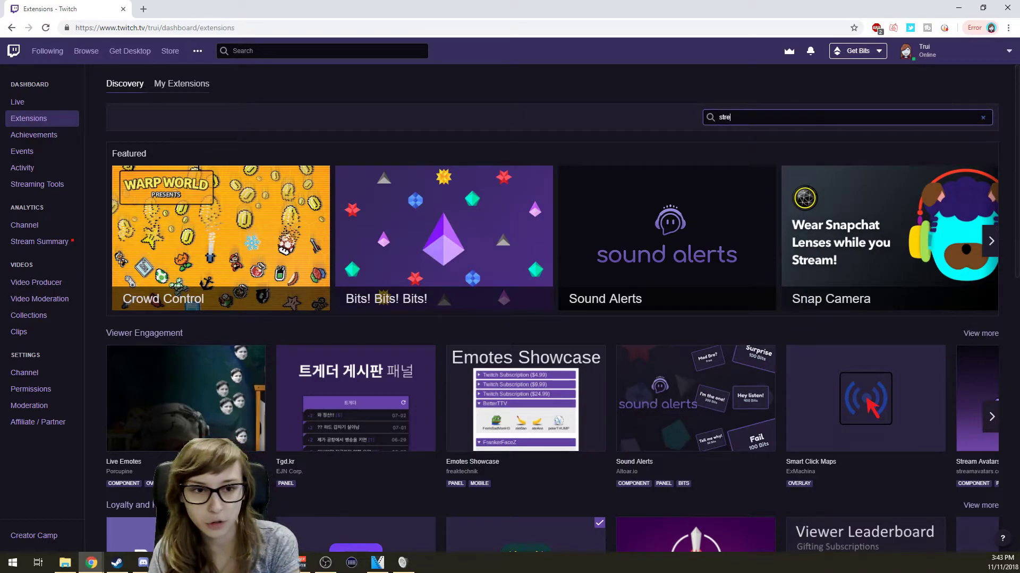
{"action": "type", "text": "am avat"}
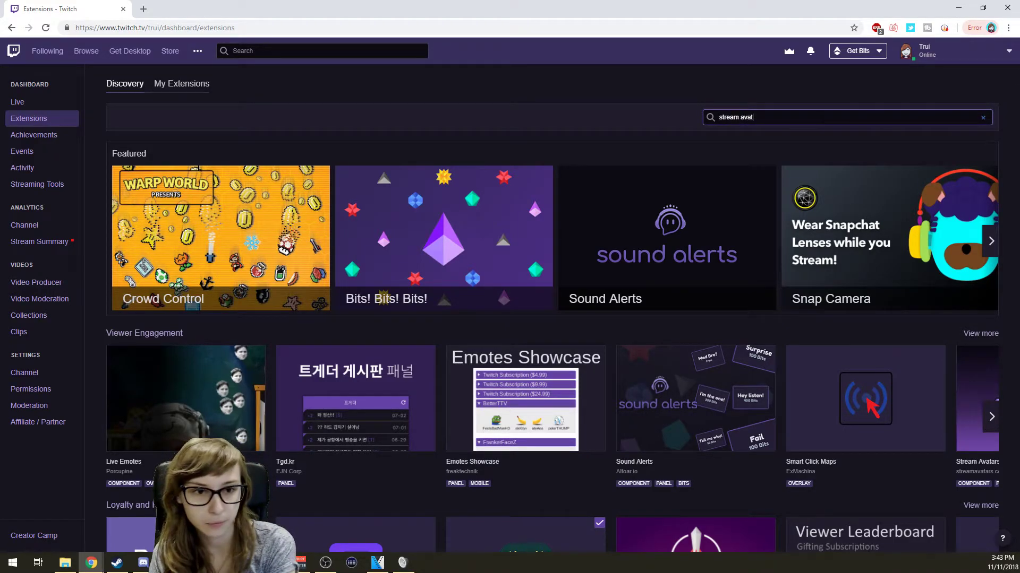
{"action": "type", "text": "ars"}
{"action": "key", "text": "Return"}
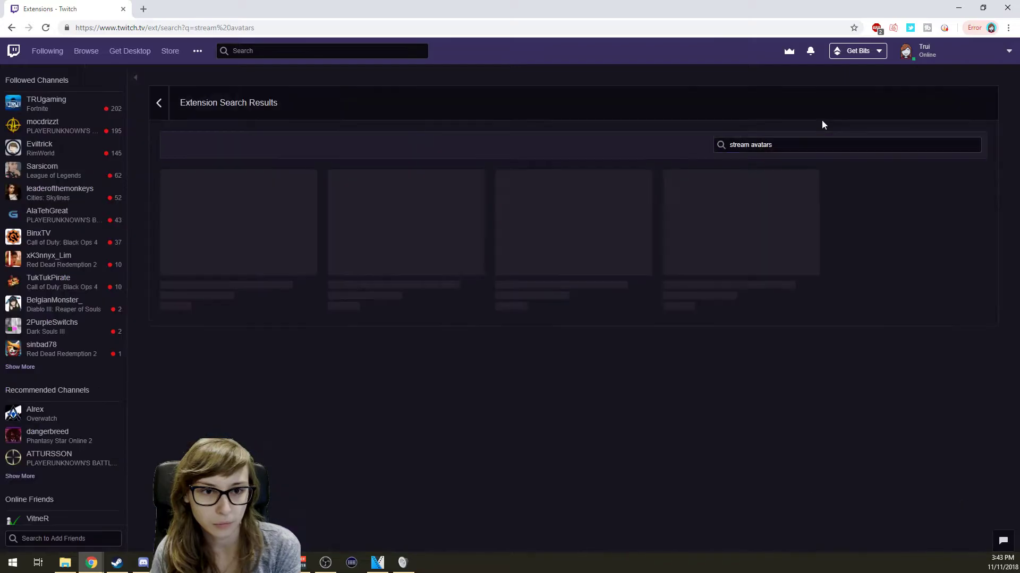
{"action": "mouse_move", "coordinate": [253, 250]}
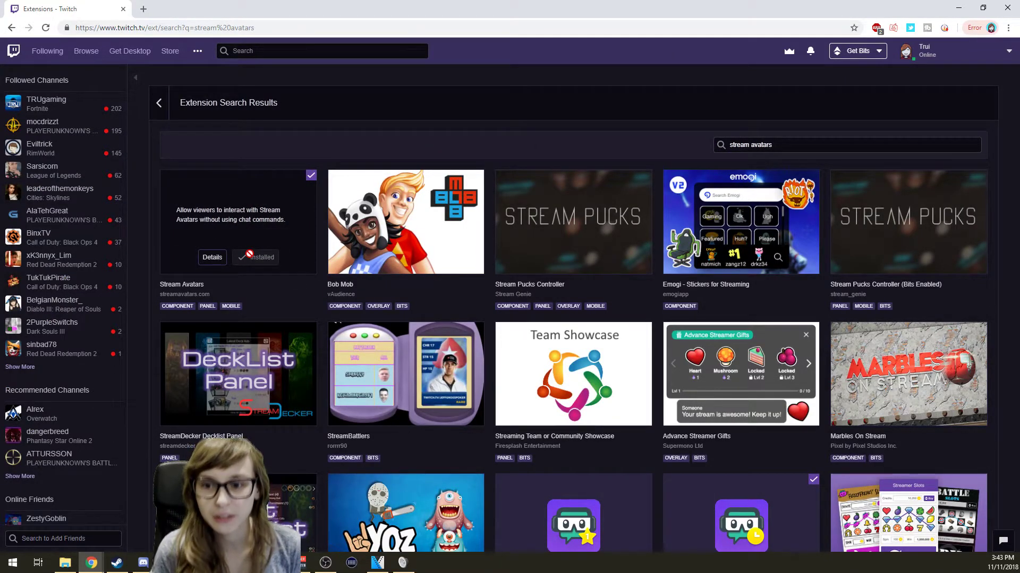
Step: Open the signed-in account's own Twitch channel page
{"action": "left_click", "coordinate": [958, 50]}
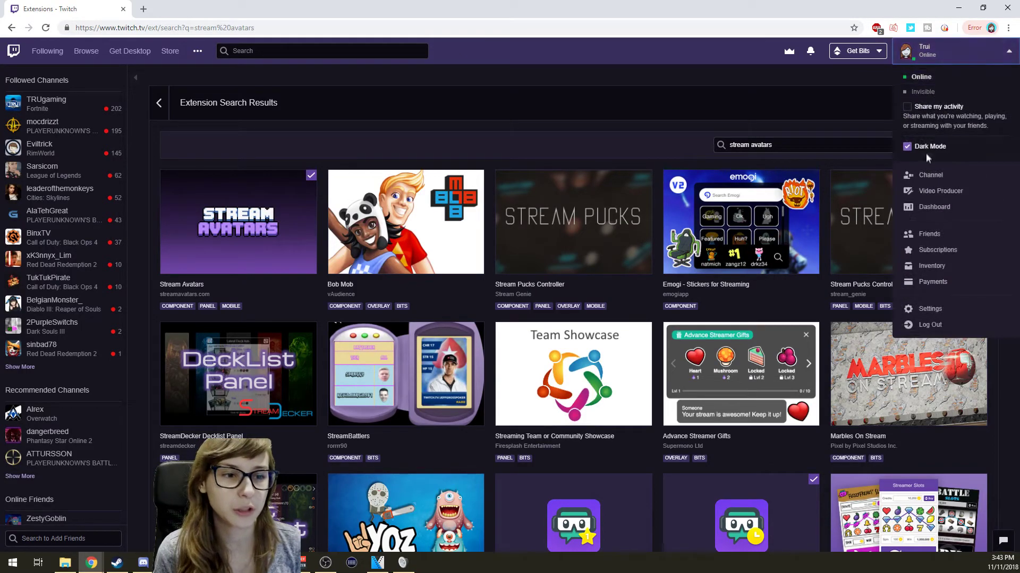
{"action": "left_click", "coordinate": [929, 174]}
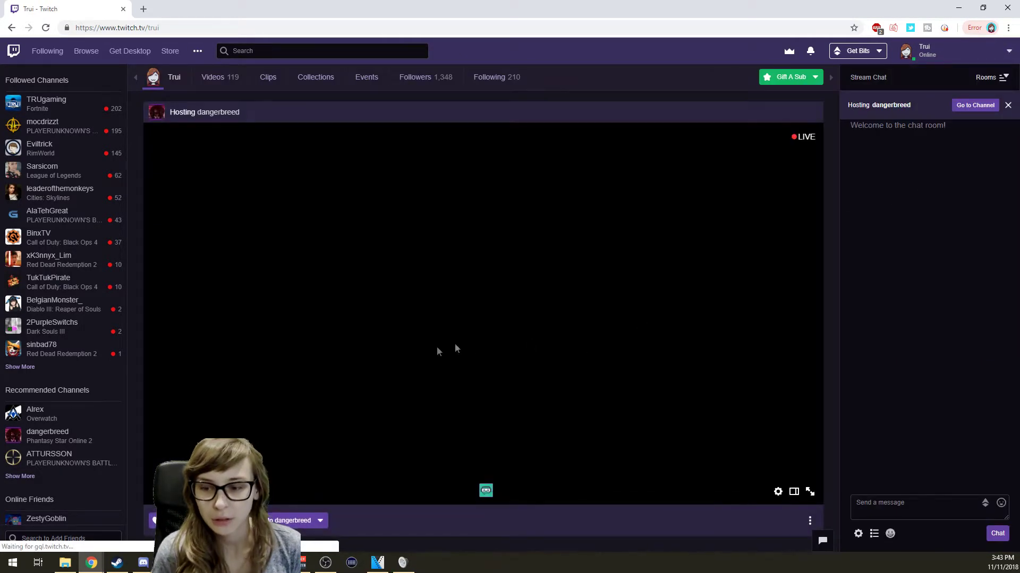
Step: Turn on panel editing on the channel page and check the Stream Avatars panel extension among the installed extension panels
{"action": "scroll", "coordinate": [436, 351], "scroll_direction": "down", "scroll_amount": 6}
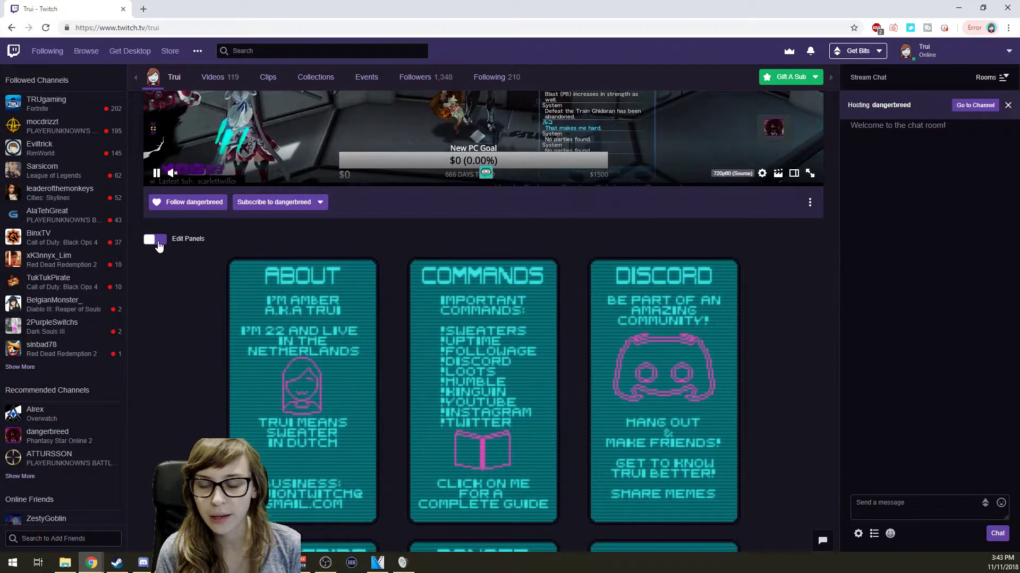
{"action": "left_click", "coordinate": [155, 239]}
{"action": "scroll", "coordinate": [161, 257], "scroll_direction": "down", "scroll_amount": 8}
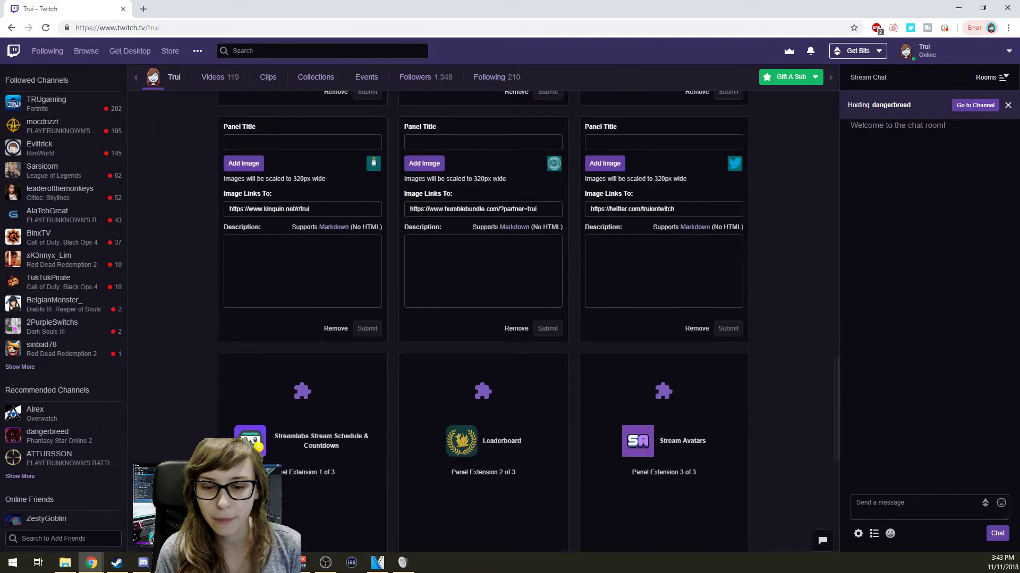
{"action": "scroll", "coordinate": [390, 339], "scroll_direction": "down", "scroll_amount": 5}
{"action": "mouse_move", "coordinate": [482, 387]}
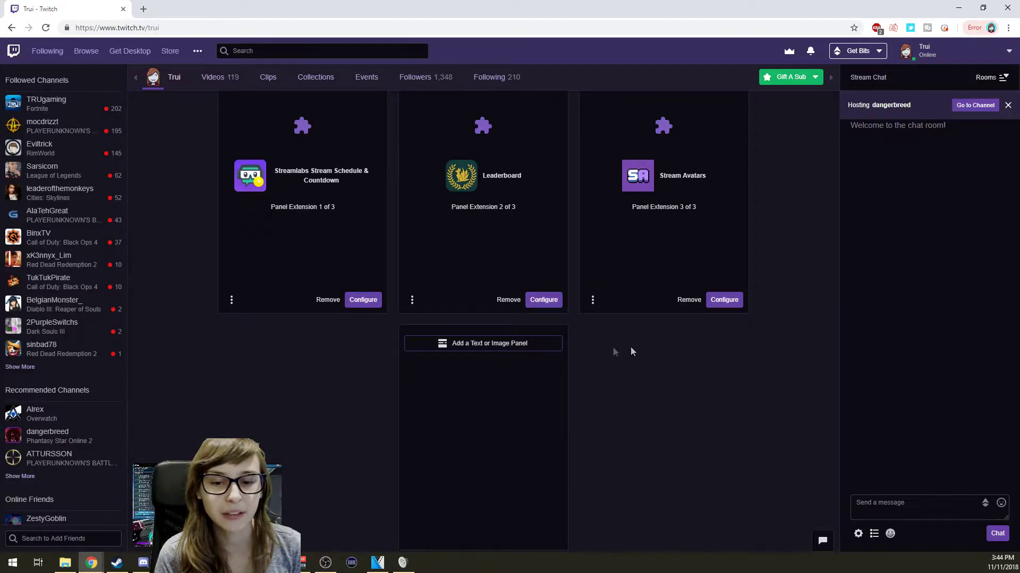
{"action": "scroll", "coordinate": [631, 351], "scroll_direction": "down", "scroll_amount": 2}
{"action": "scroll", "coordinate": [489, 453], "scroll_direction": "up", "scroll_amount": 4}
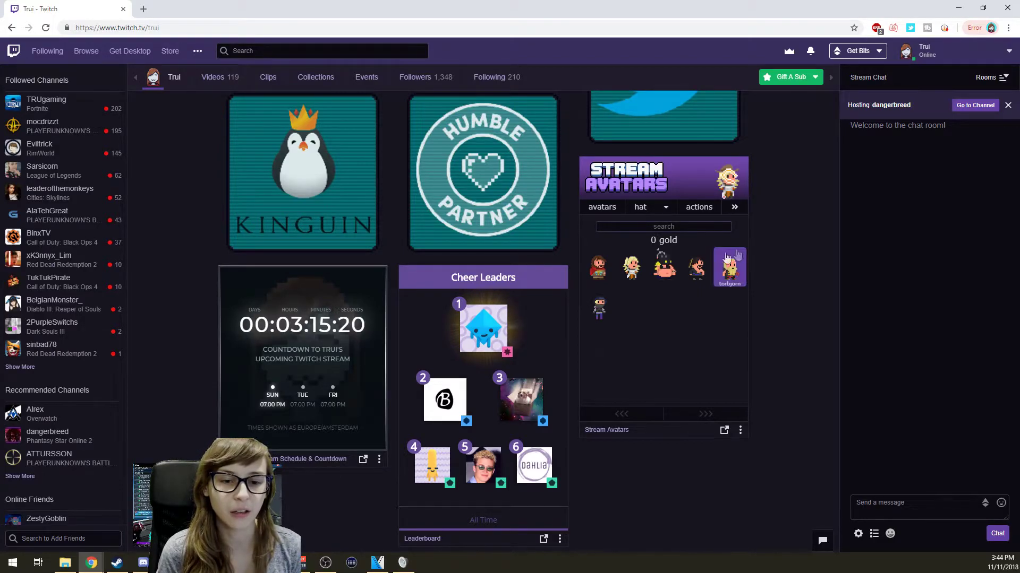
Step: Try the roadhog and torbjorn avatars in the channel's Stream Avatars extension panel
{"action": "left_click", "coordinate": [668, 272]}
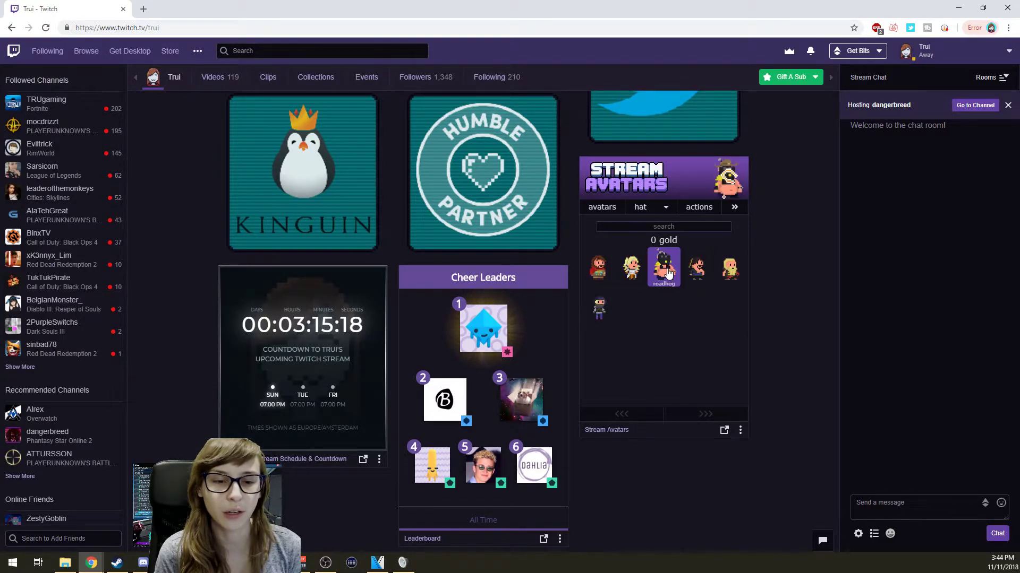
{"action": "left_click", "coordinate": [730, 269]}
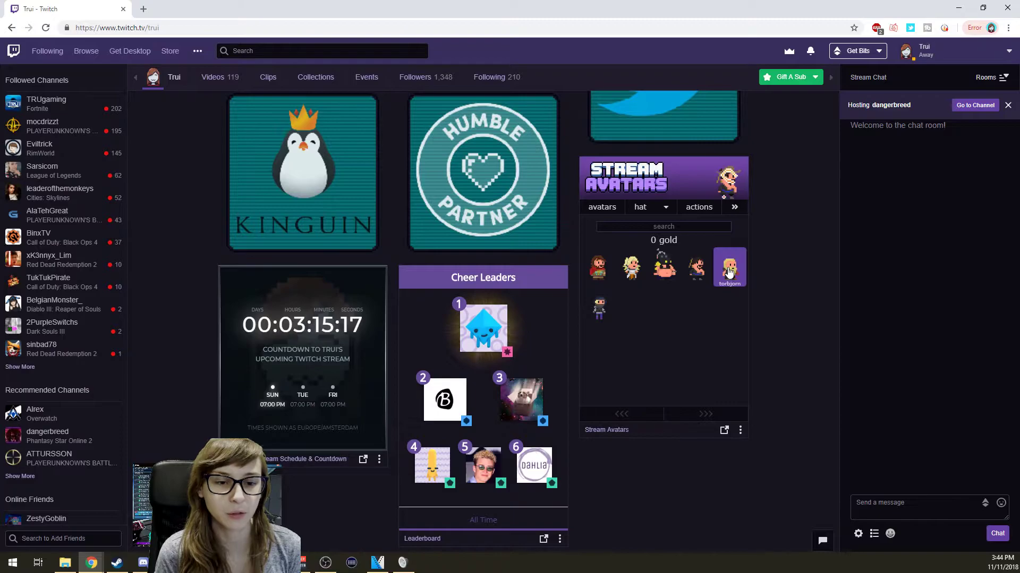
{"action": "left_click", "coordinate": [620, 276]}
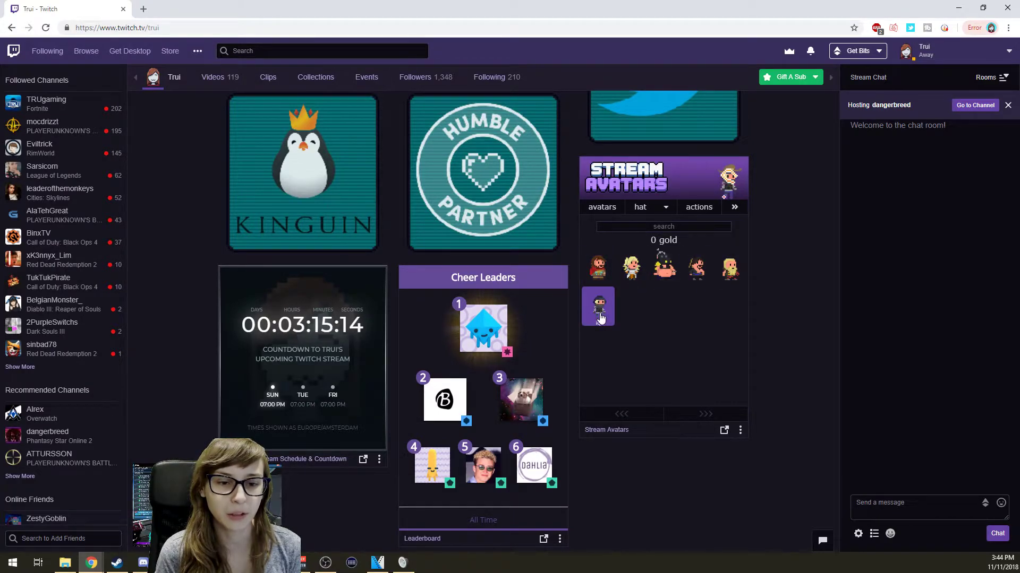
Step: View the hat items in the Stream Avatars extension panel and check its gear category list
{"action": "left_click", "coordinate": [640, 208]}
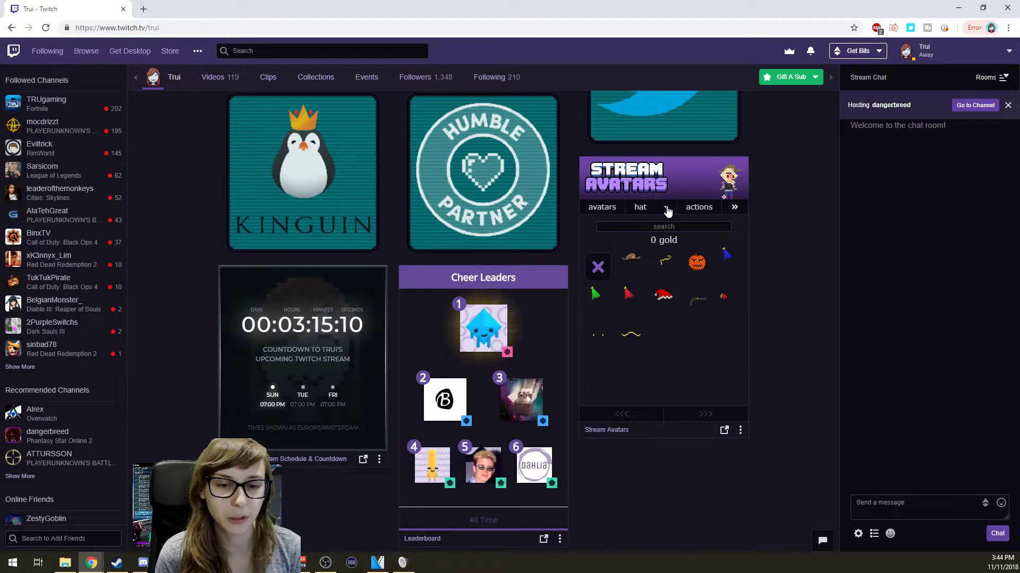
{"action": "left_click", "coordinate": [667, 211]}
{"action": "left_click", "coordinate": [665, 229]}
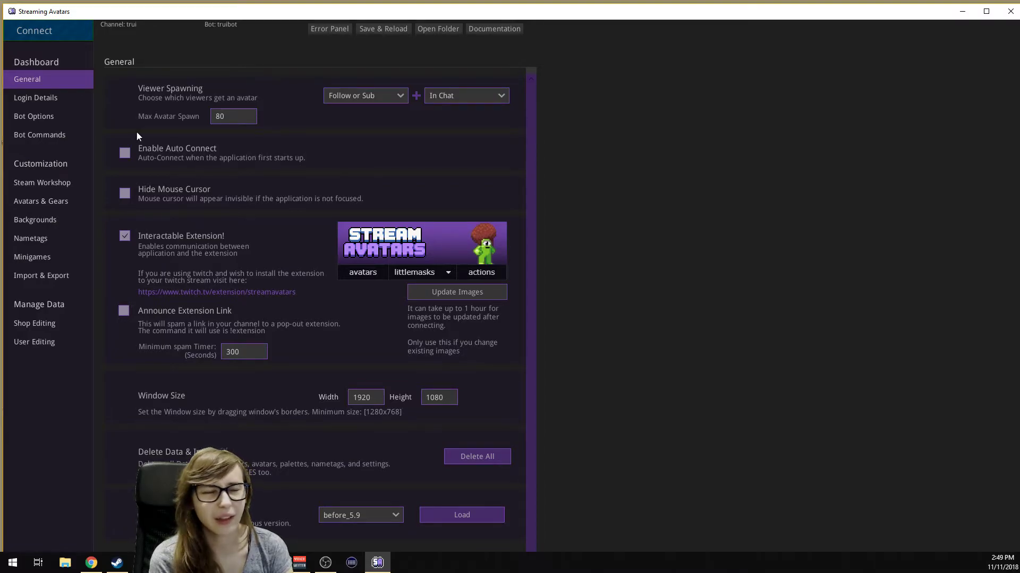
Step: Review the Bot Options in the Stream Avatars application and set the Follow Event's issued command to !mass fart
{"action": "left_click", "coordinate": [63, 119]}
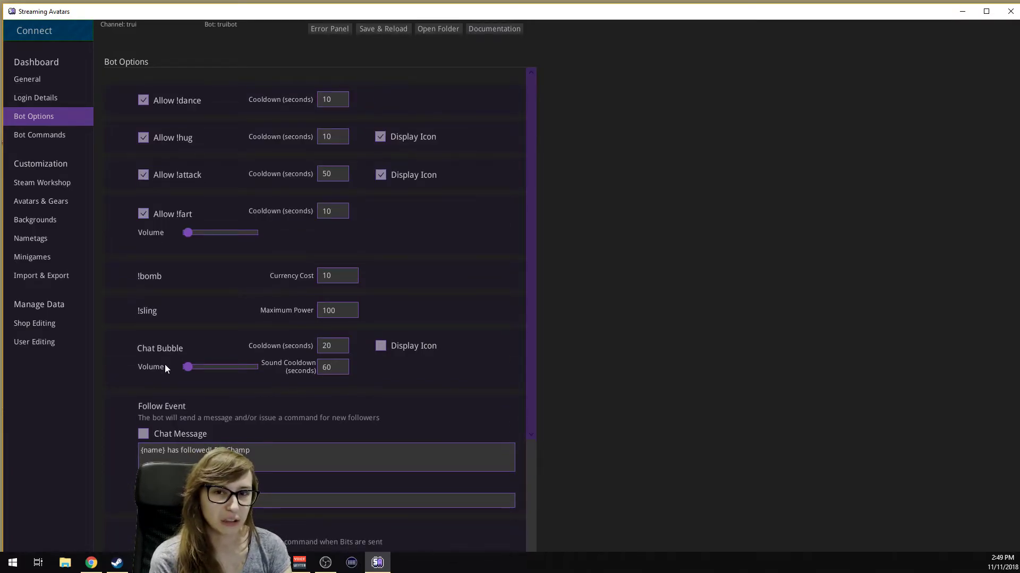
{"action": "left_click", "coordinate": [144, 102]}
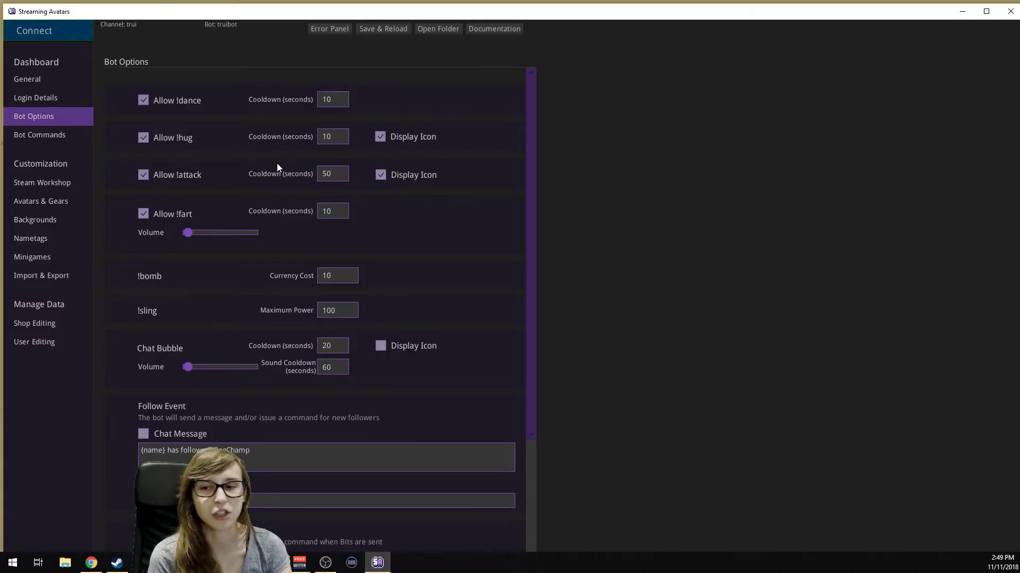
{"action": "scroll", "coordinate": [191, 209], "scroll_direction": "down", "scroll_amount": 1}
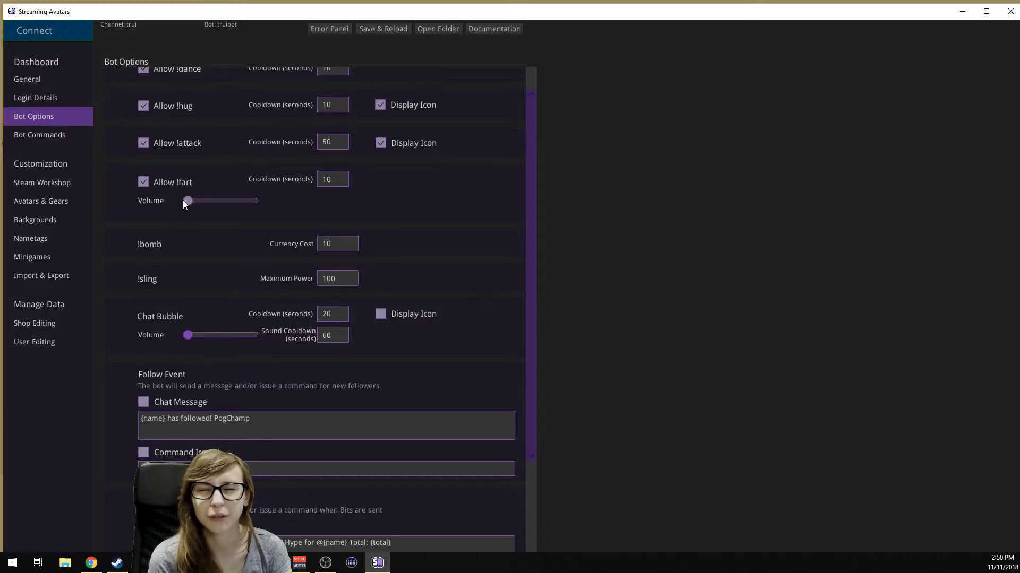
{"action": "scroll", "coordinate": [211, 218], "scroll_direction": "down", "scroll_amount": 3}
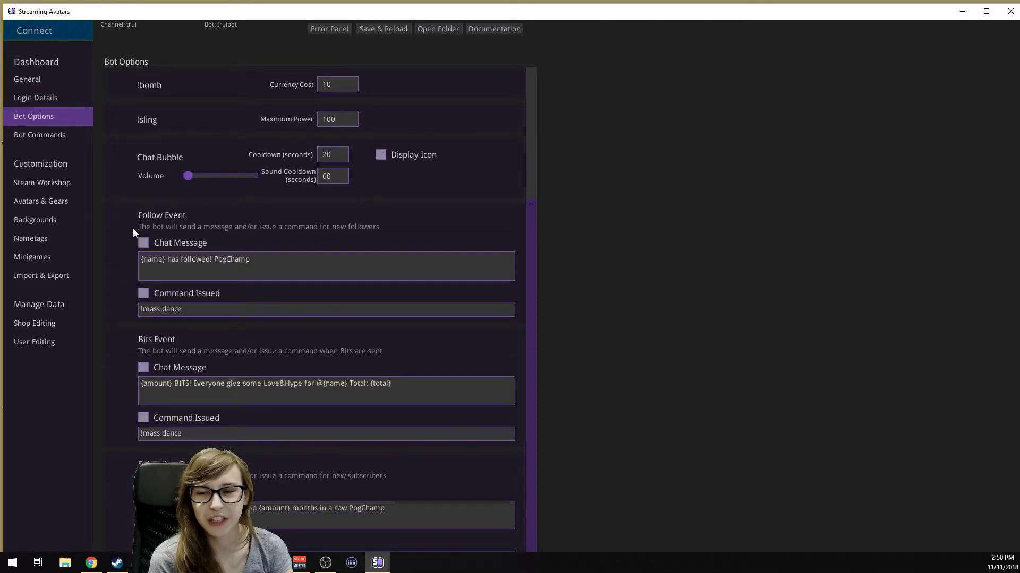
{"action": "scroll", "coordinate": [132, 232], "scroll_direction": "down", "scroll_amount": 1}
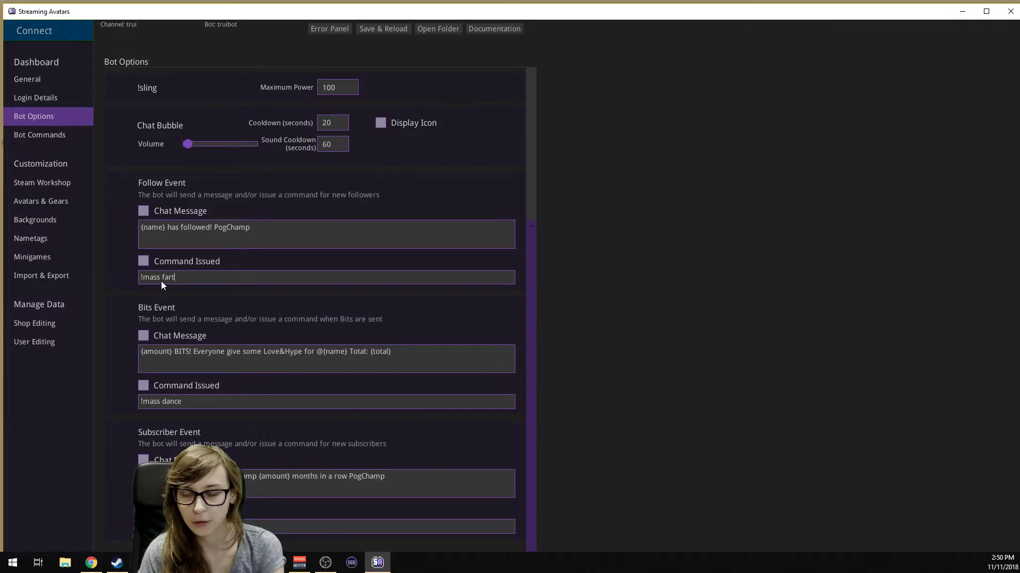
Step: Review the allowed chat commands and the Bits Event chat message in the bot options
{"action": "scroll", "coordinate": [233, 299], "scroll_direction": "up", "scroll_amount": 5}
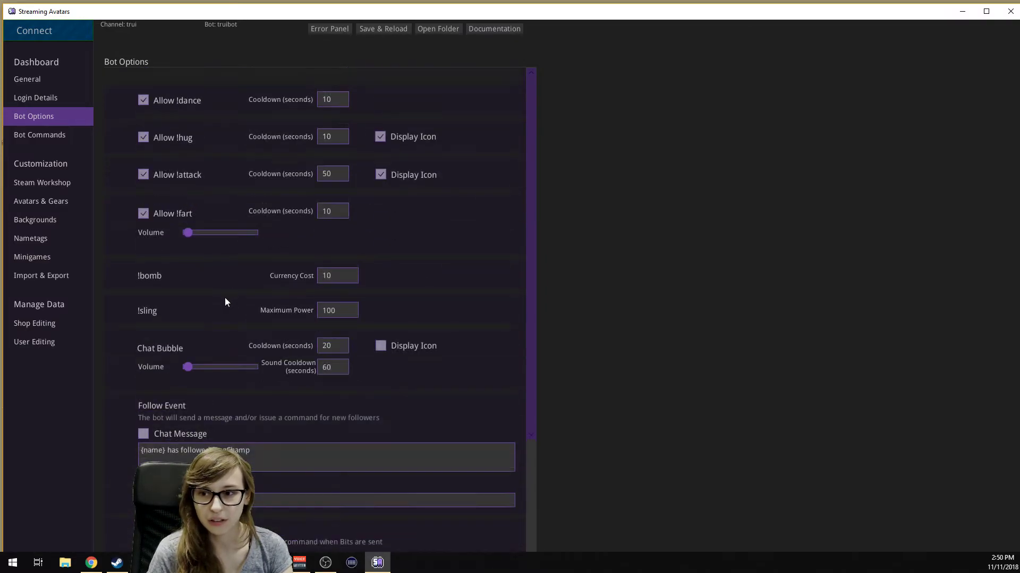
{"action": "scroll", "coordinate": [222, 300], "scroll_direction": "down", "scroll_amount": 2}
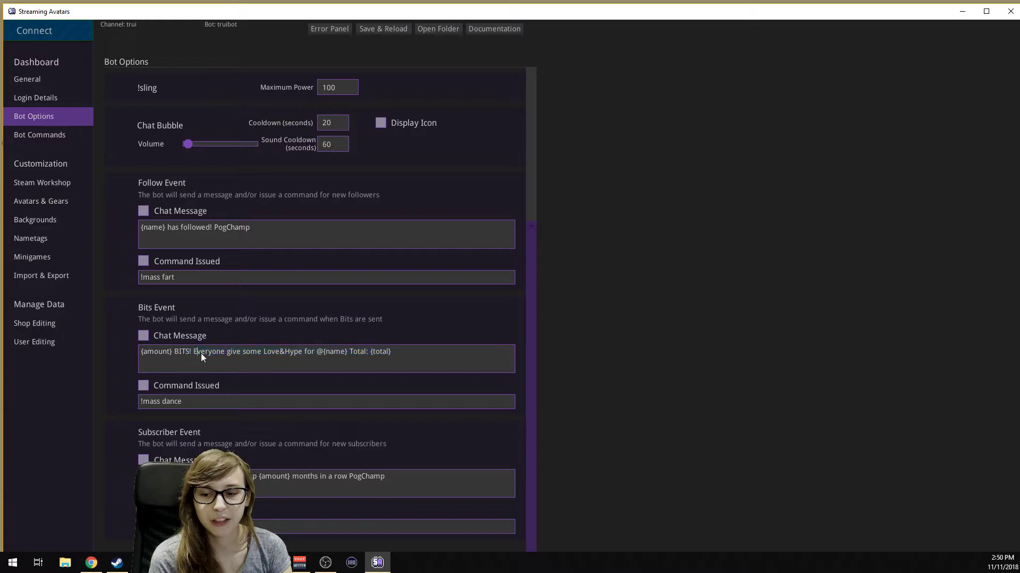
{"action": "left_click_drag", "start_coordinate": [195, 353], "coordinate": [282, 361]}
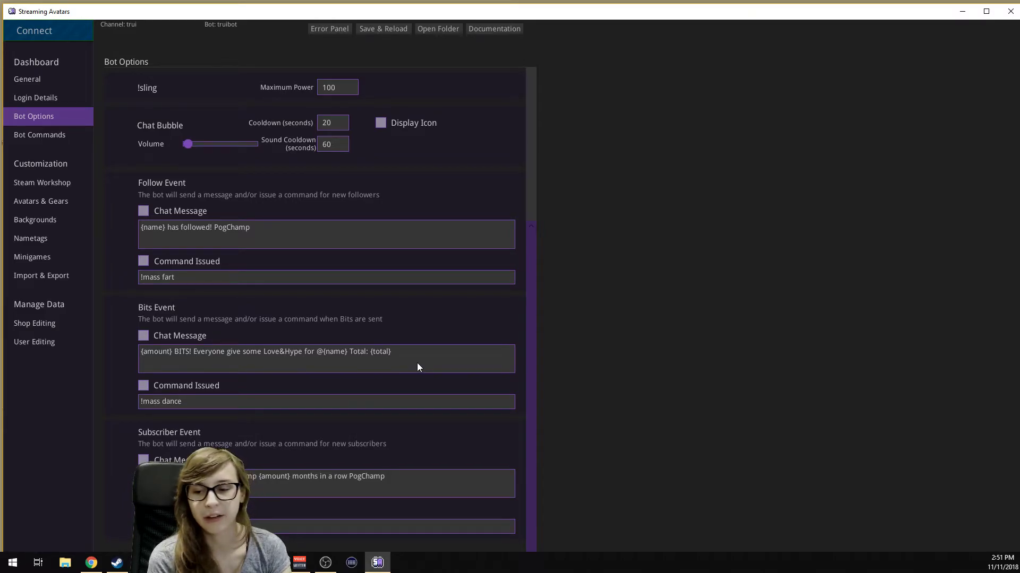
{"action": "scroll", "coordinate": [533, 398], "scroll_direction": "up", "scroll_amount": 3}
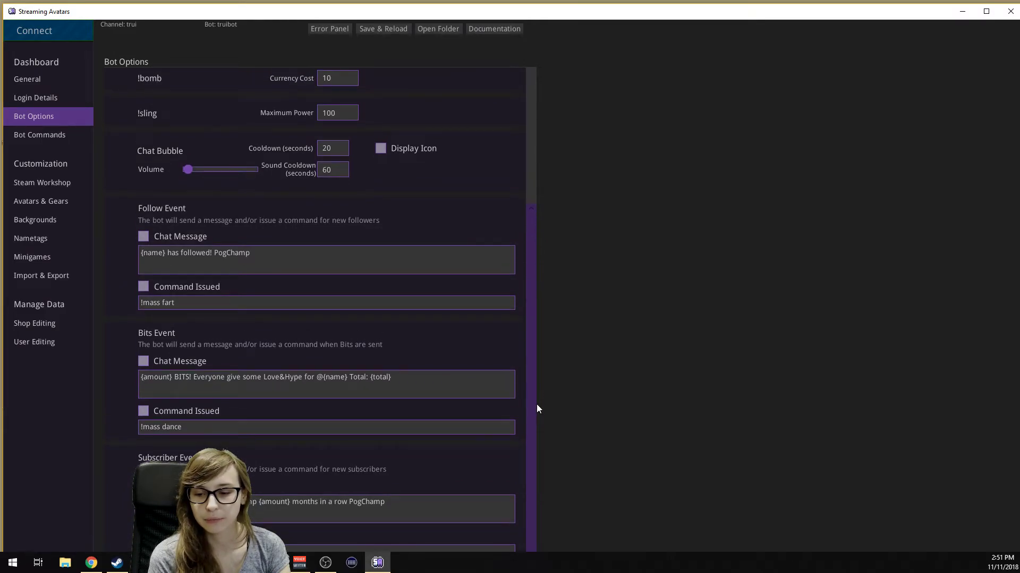
Step: Look through the Bot Commands list and review the Help Command's settings and restriction choices without changing them
{"action": "left_click", "coordinate": [39, 134]}
{"action": "scroll", "coordinate": [236, 138], "scroll_direction": "down", "scroll_amount": 3}
{"action": "scroll", "coordinate": [236, 175], "scroll_direction": "down", "scroll_amount": 3}
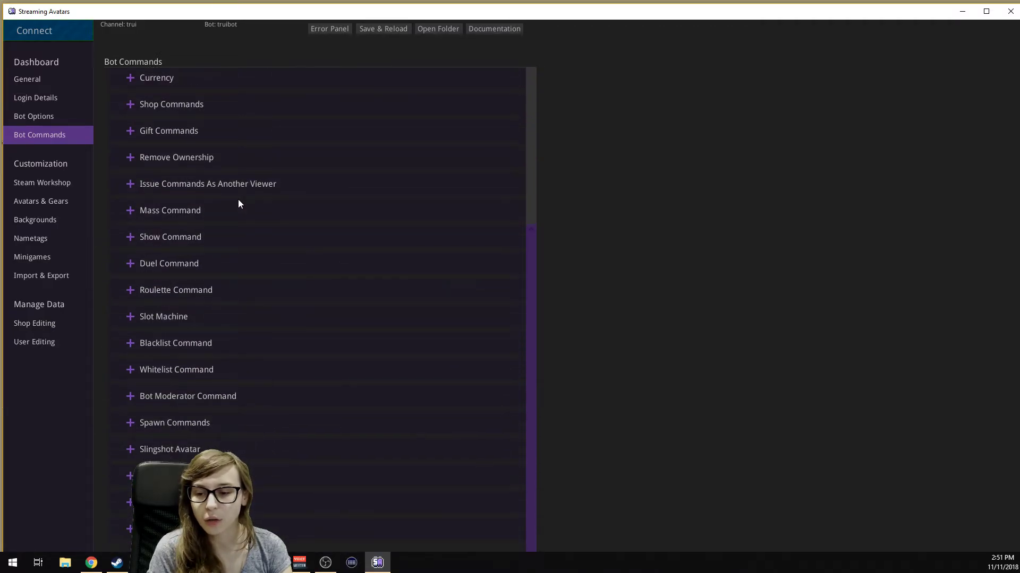
{"action": "scroll", "coordinate": [159, 196], "scroll_direction": "up", "scroll_amount": 5}
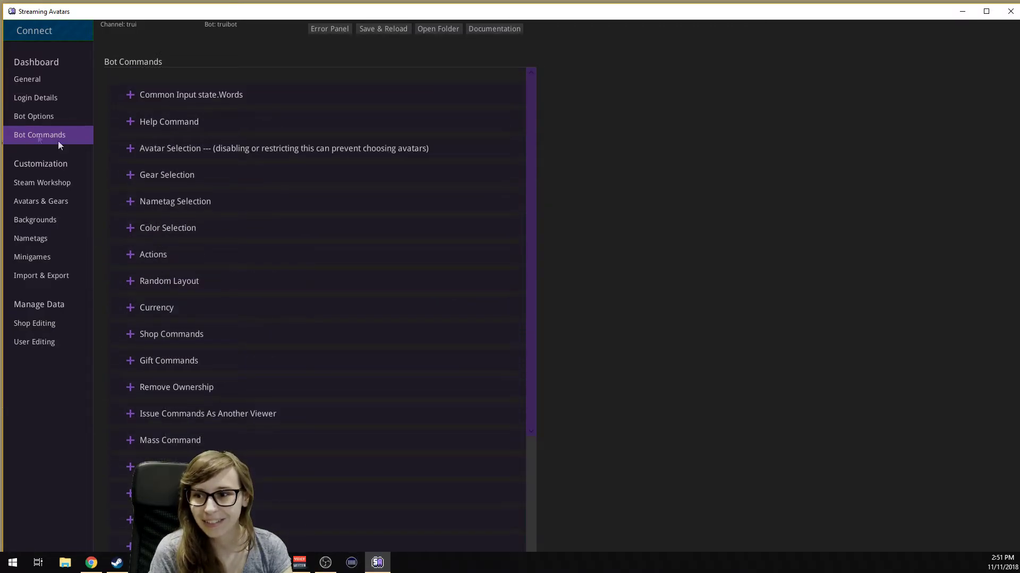
{"action": "left_click", "coordinate": [130, 121]}
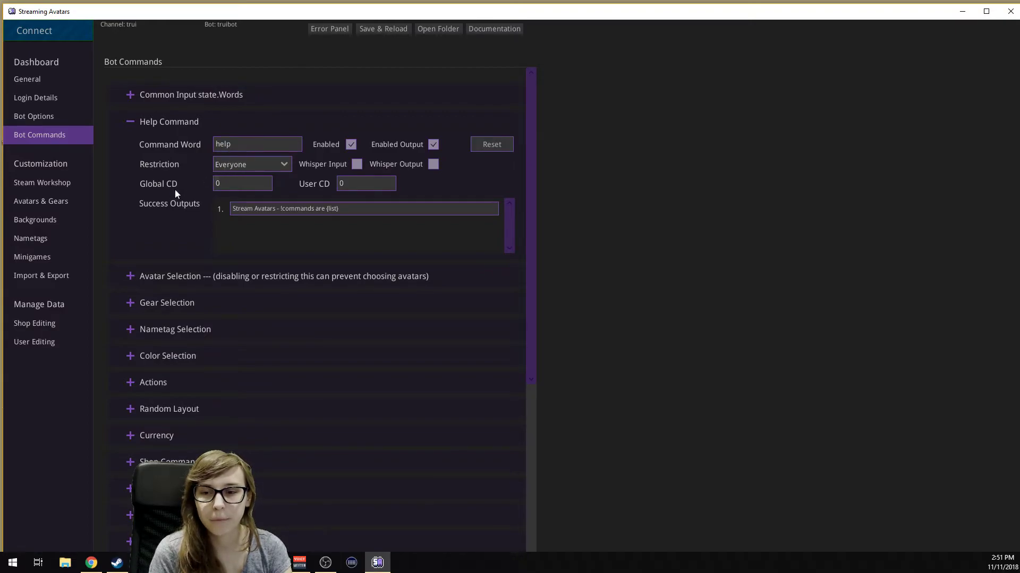
{"action": "left_click", "coordinate": [233, 166]}
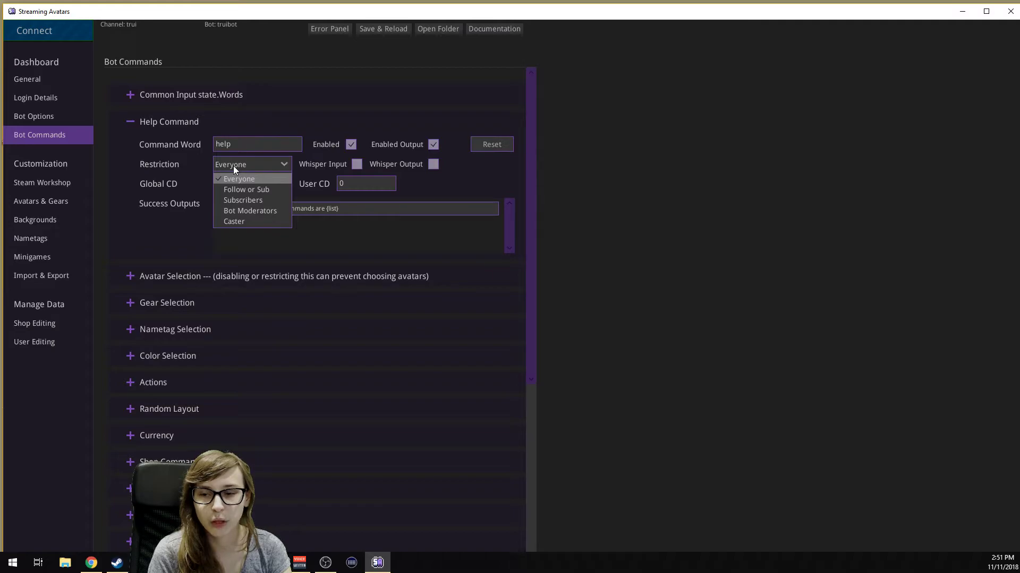
{"action": "left_click", "coordinate": [234, 166]}
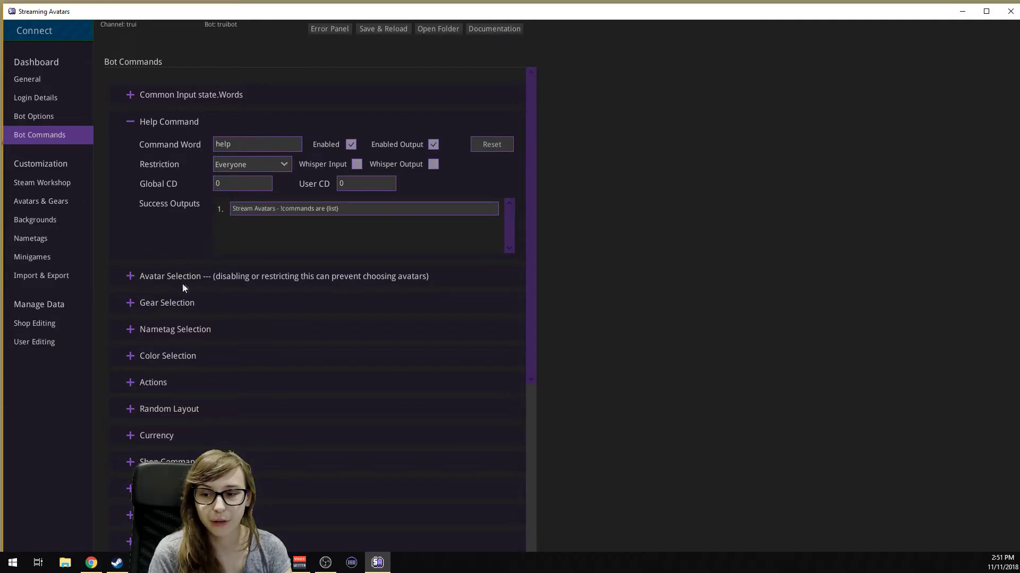
Step: Expand the Avatar Selection and Gear Selection commands and review their restrictions, success outputs and failure outputs
{"action": "left_click", "coordinate": [130, 277]}
{"action": "scroll", "coordinate": [170, 274], "scroll_direction": "down", "scroll_amount": 2}
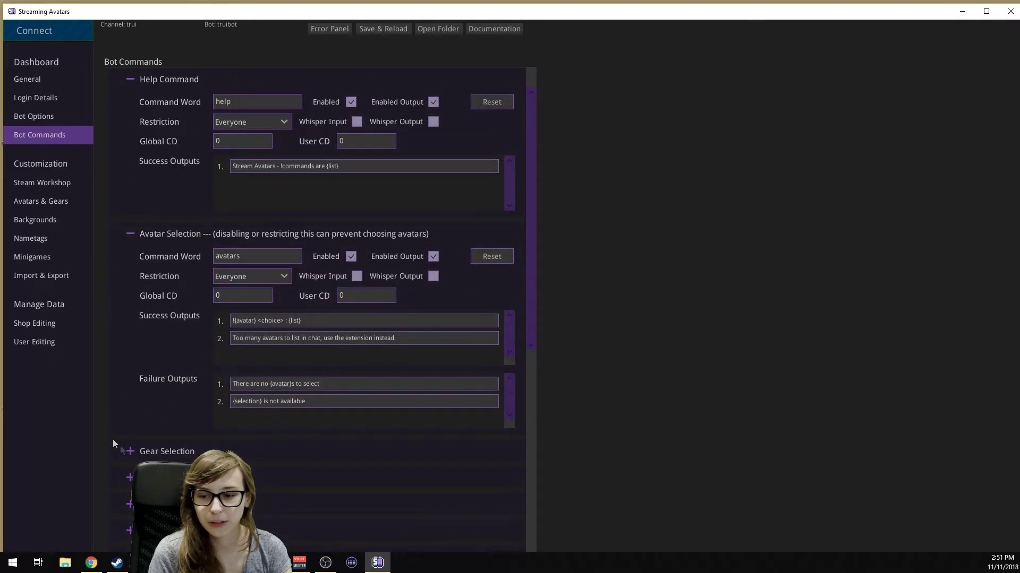
{"action": "scroll", "coordinate": [138, 451], "scroll_direction": "down", "scroll_amount": 2}
{"action": "left_click", "coordinate": [131, 387]}
{"action": "scroll", "coordinate": [207, 402], "scroll_direction": "down", "scroll_amount": 2}
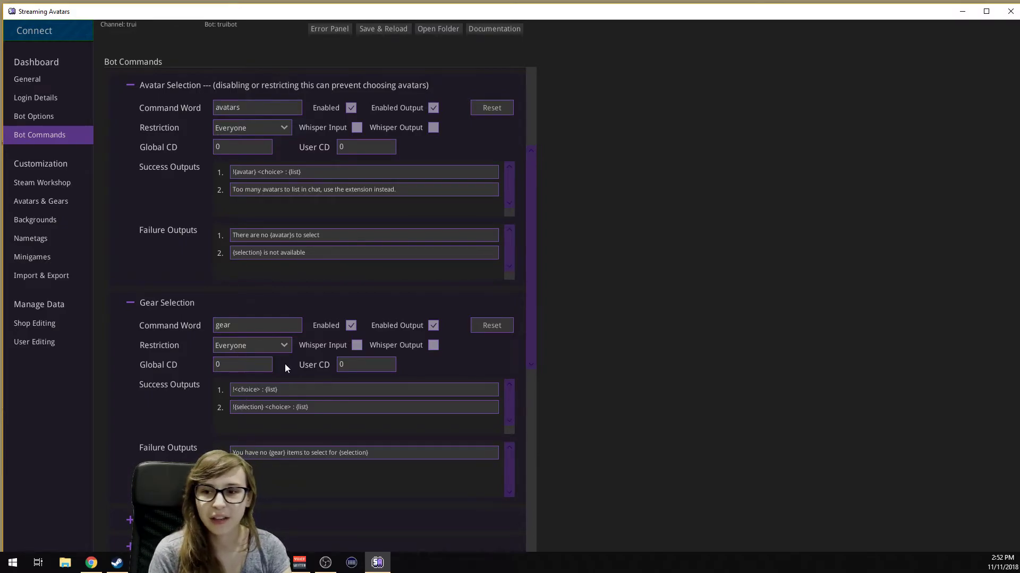
{"action": "scroll", "coordinate": [276, 345], "scroll_direction": "up", "scroll_amount": 1}
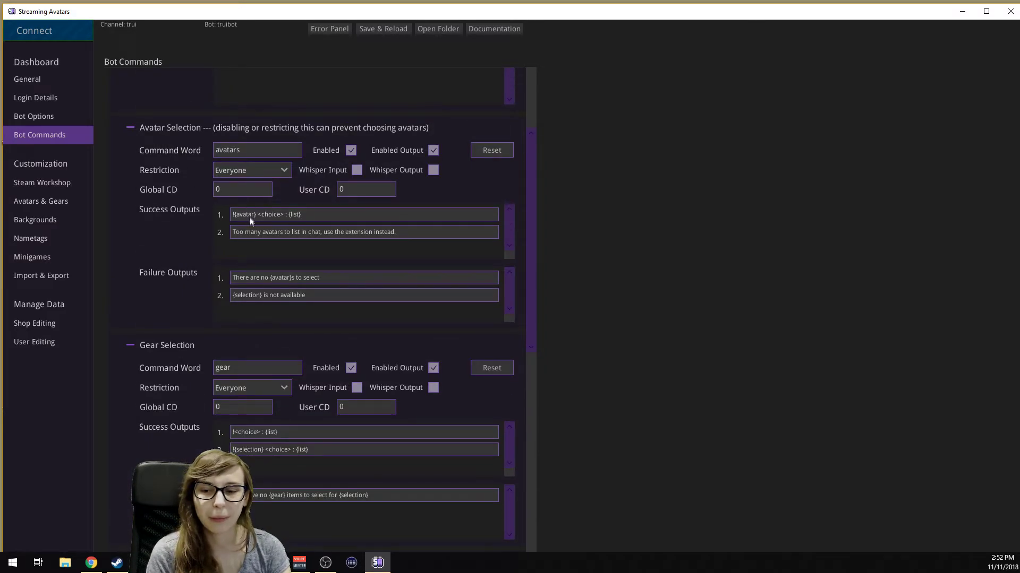
Step: Inspect the Slot Machine and Roulette Command settings in the bot commands, then collapse both again
{"action": "scroll", "coordinate": [206, 272], "scroll_direction": "down", "scroll_amount": 10}
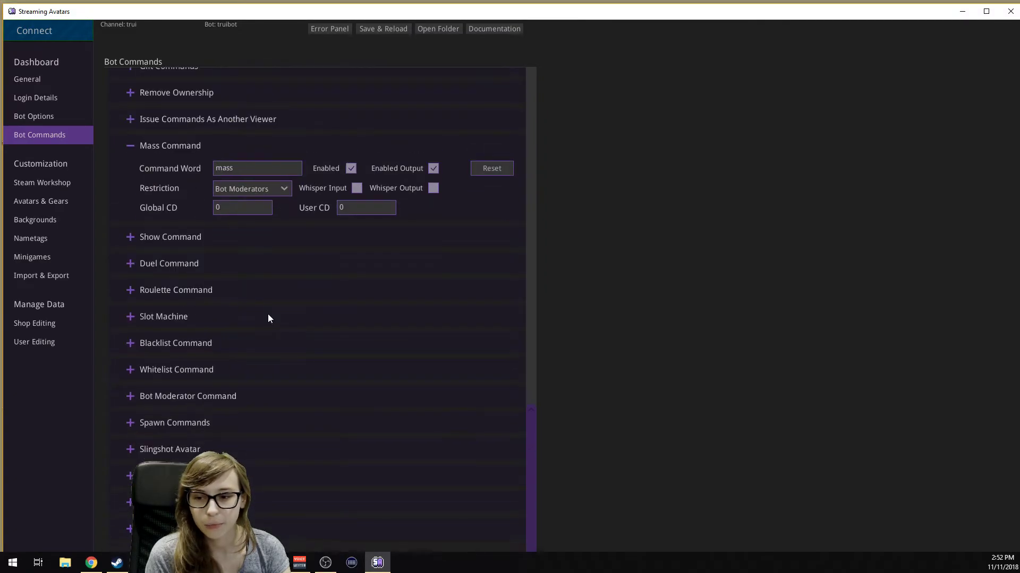
{"action": "left_click", "coordinate": [130, 316]}
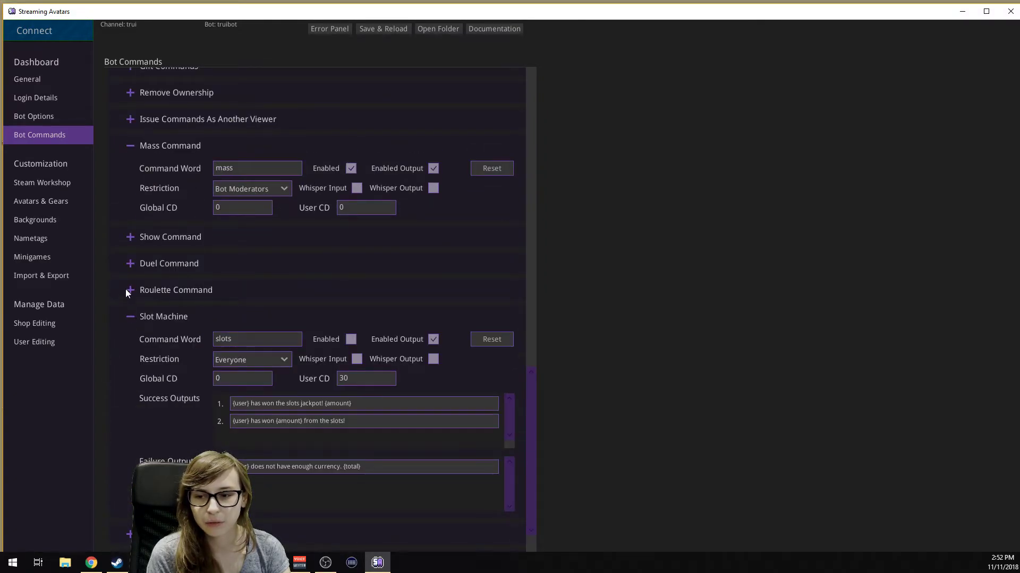
{"action": "left_click", "coordinate": [126, 289]}
{"action": "left_click", "coordinate": [126, 289]}
{"action": "left_click", "coordinate": [129, 316]}
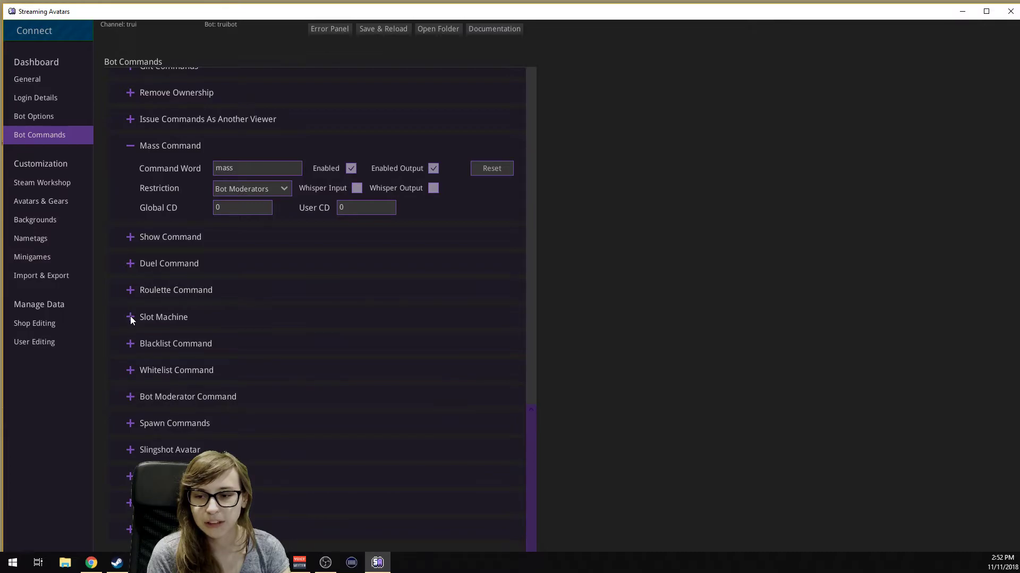
{"action": "left_click", "coordinate": [131, 292]}
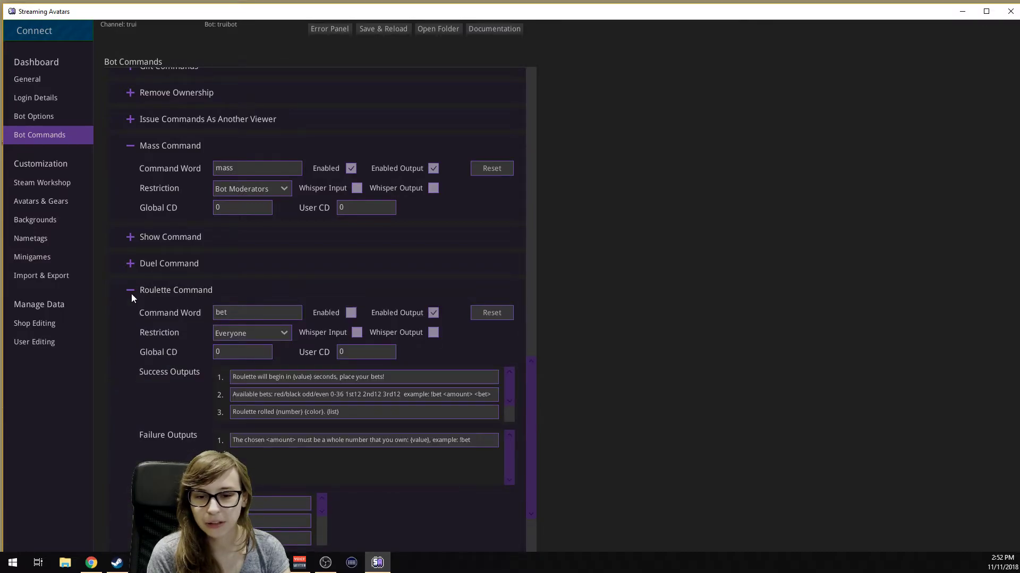
{"action": "left_click", "coordinate": [132, 295]}
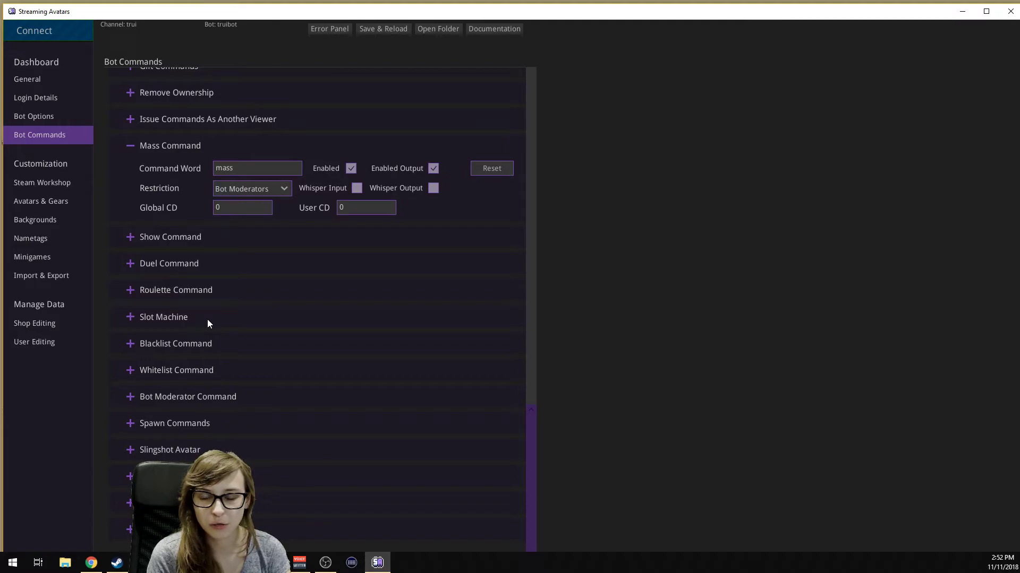
Step: Select the little_summer stage in the Backgrounds settings and review the other available stages
{"action": "left_click", "coordinate": [35, 219]}
{"action": "left_click", "coordinate": [132, 90]}
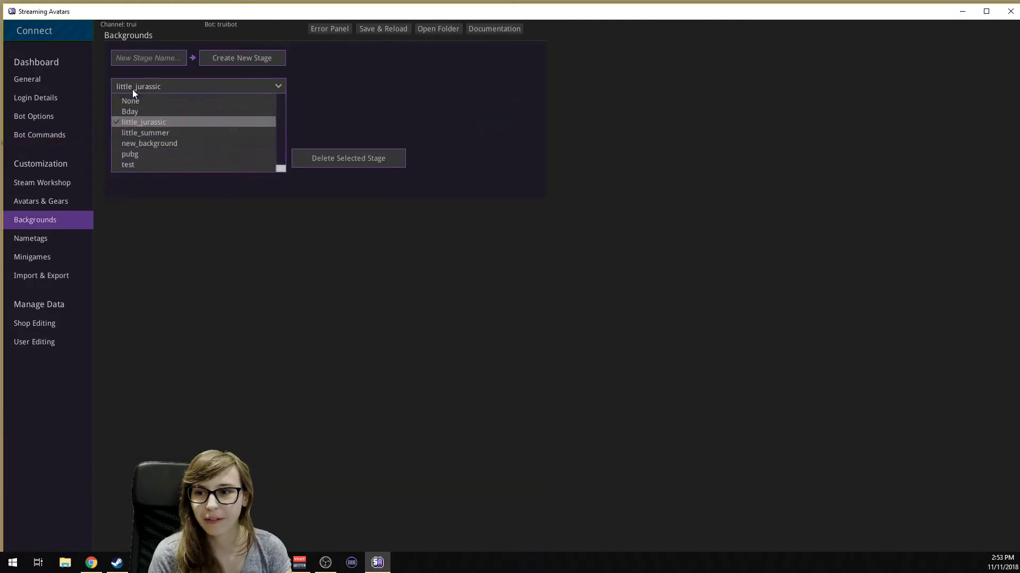
{"action": "left_click", "coordinate": [144, 132]}
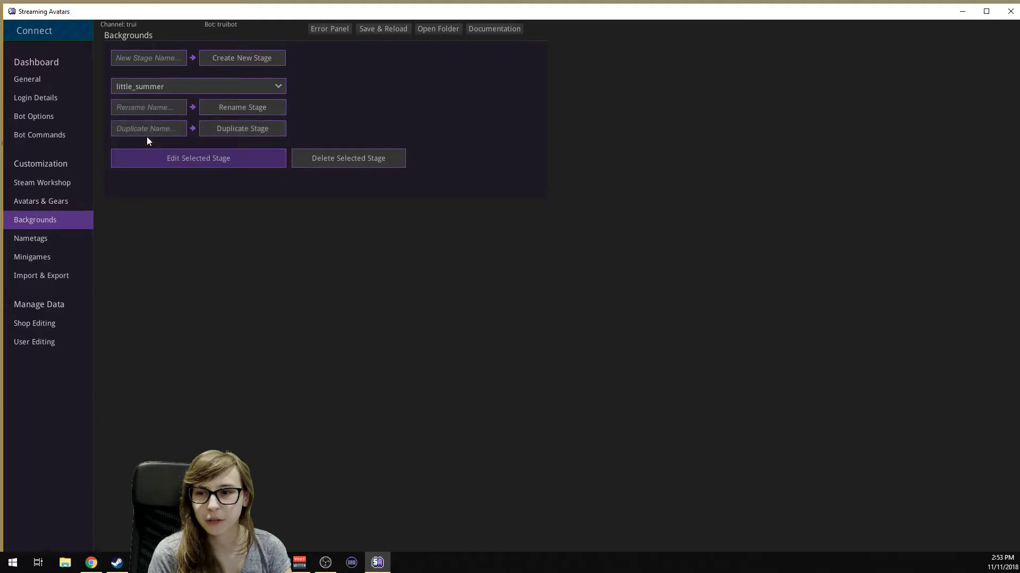
{"action": "left_click", "coordinate": [154, 91]}
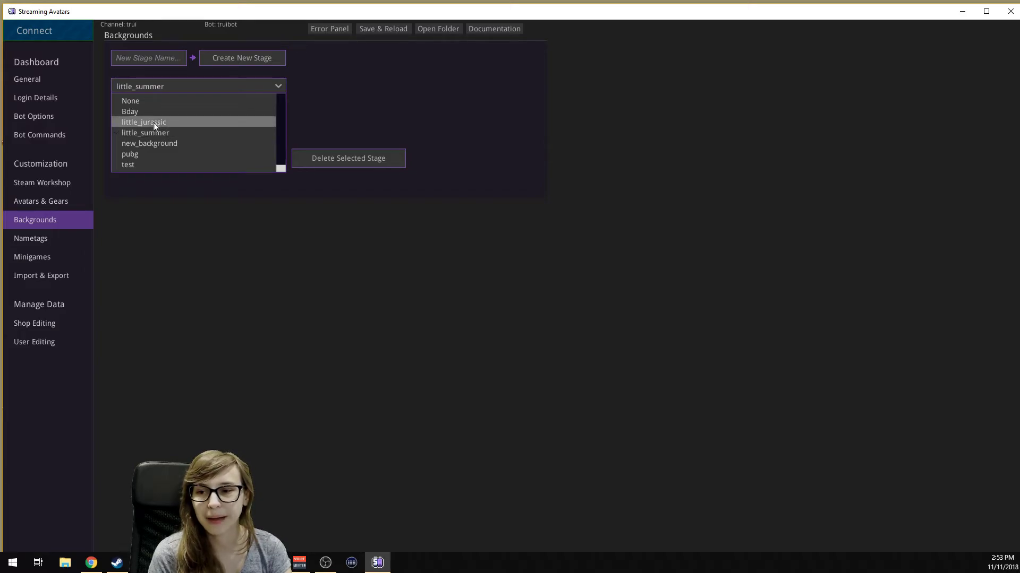
{"action": "left_click", "coordinate": [407, 82]}
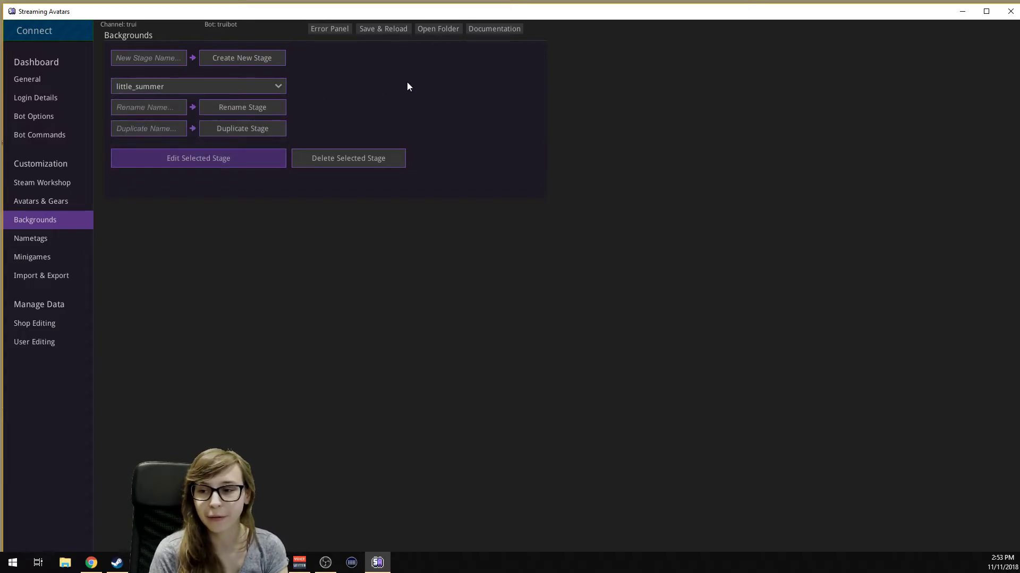
Step: Review the Nametags settings, comparing the general, mod and sub nametag styles and the fonts available for the sub nametag
{"action": "left_click", "coordinate": [38, 240]}
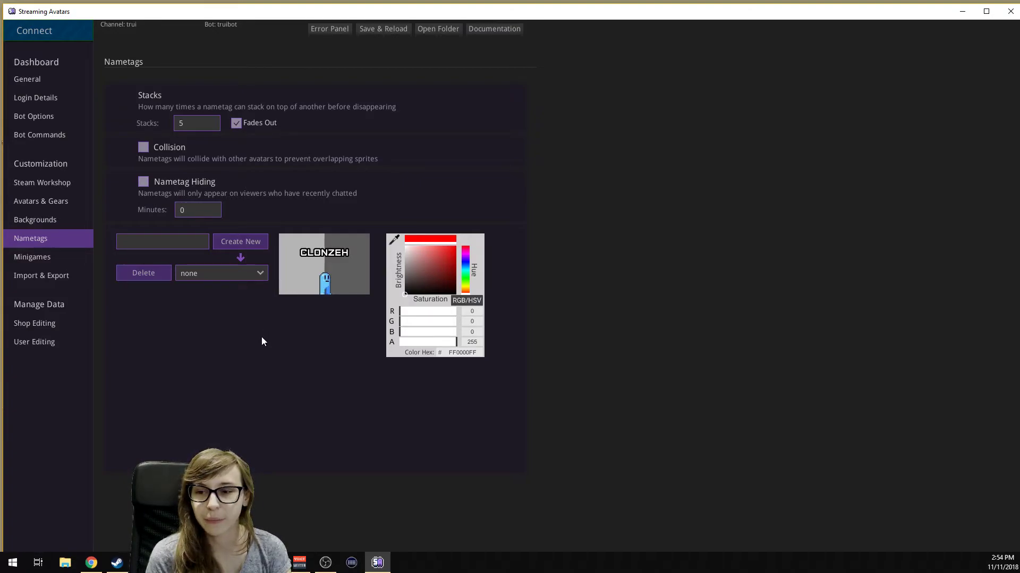
{"action": "left_click", "coordinate": [205, 274]}
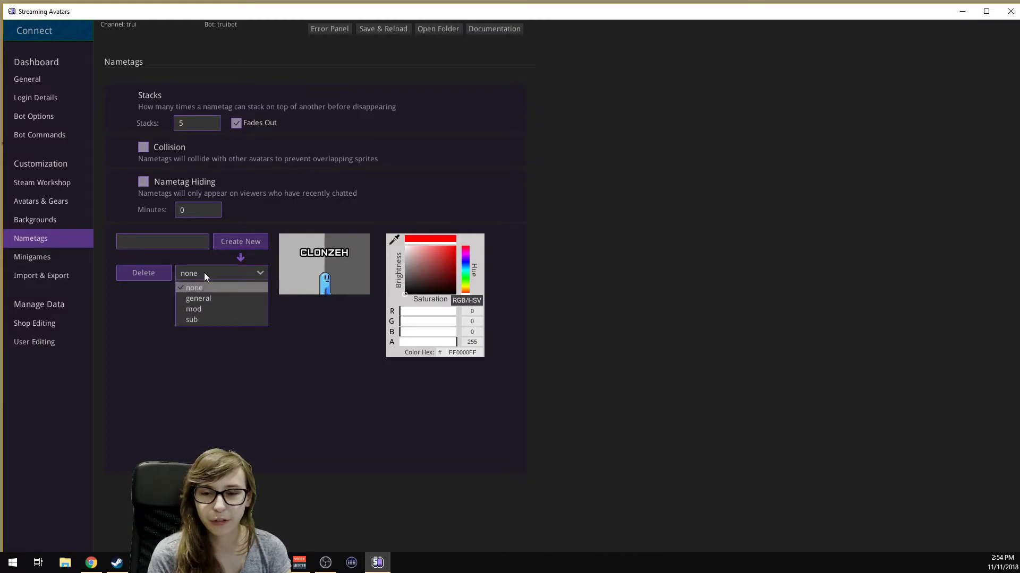
{"action": "left_click", "coordinate": [203, 299]}
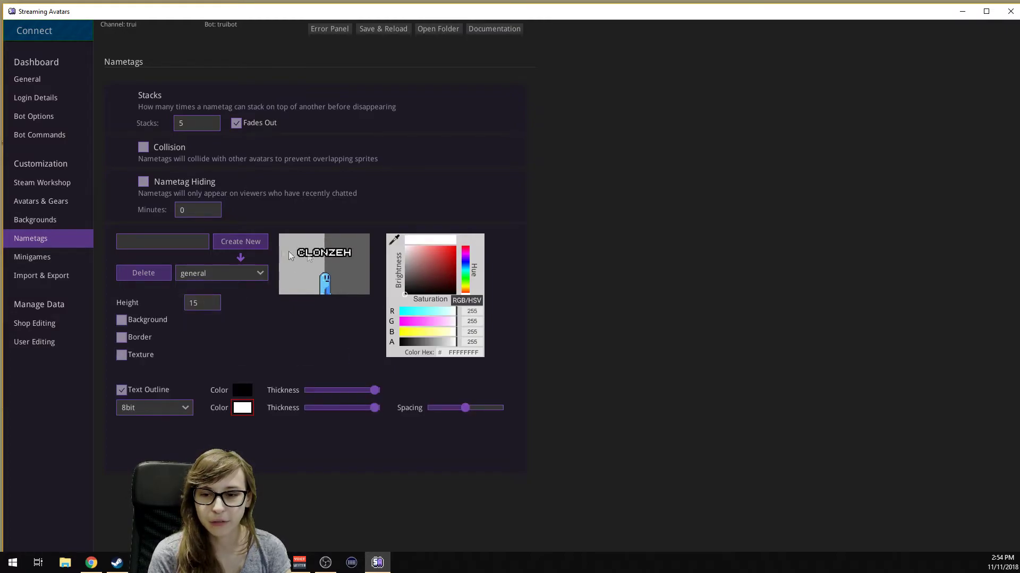
{"action": "left_click", "coordinate": [261, 276]}
{"action": "left_click", "coordinate": [221, 309]}
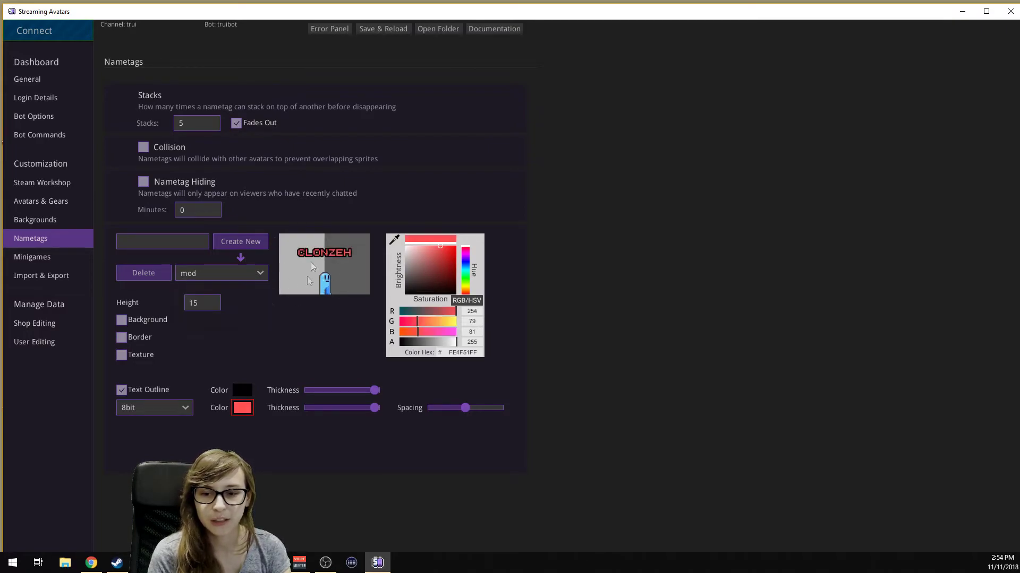
{"action": "left_click", "coordinate": [255, 274]}
{"action": "left_click", "coordinate": [223, 320]}
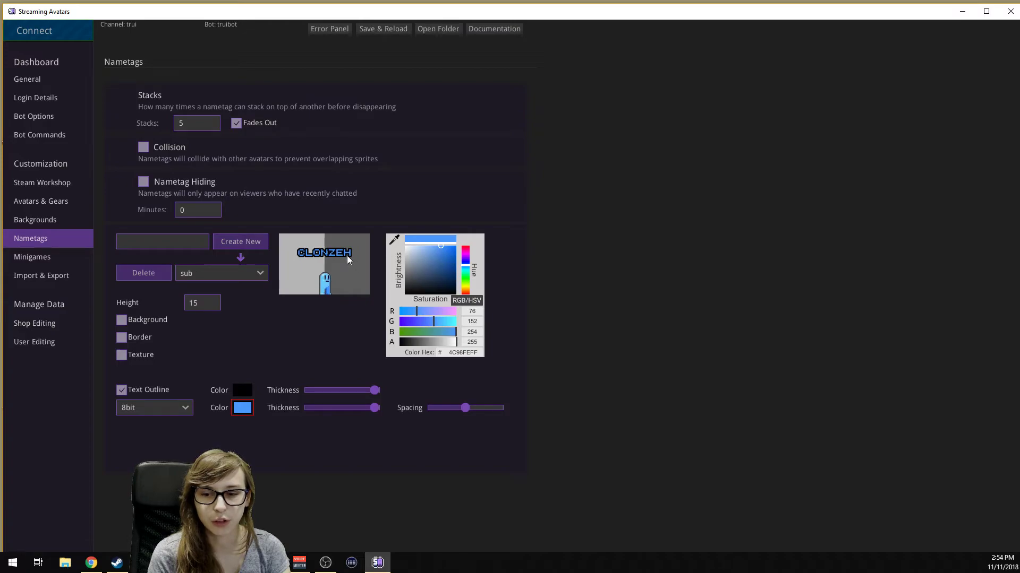
{"action": "left_click", "coordinate": [186, 406]}
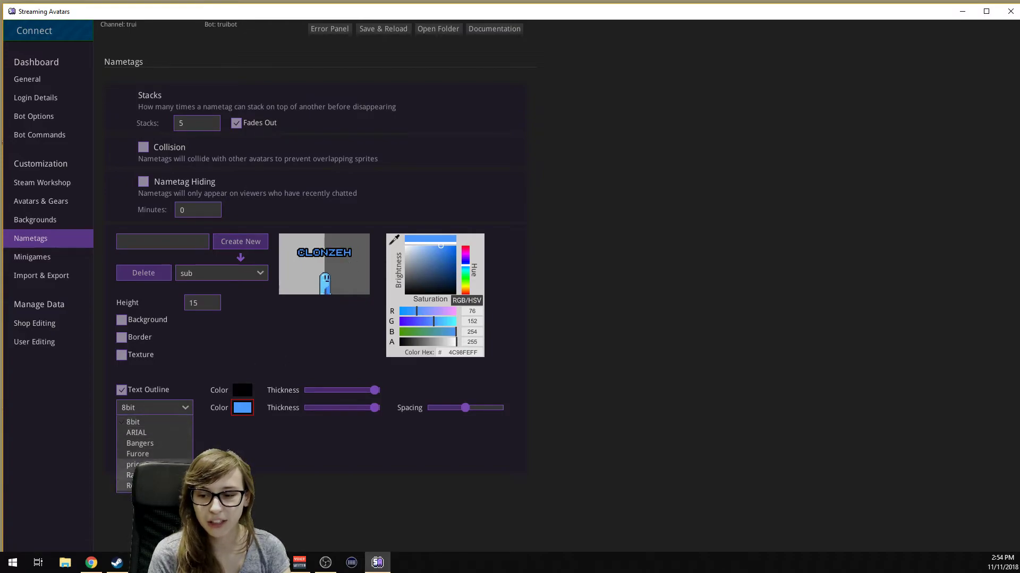
{"action": "left_click", "coordinate": [218, 339]}
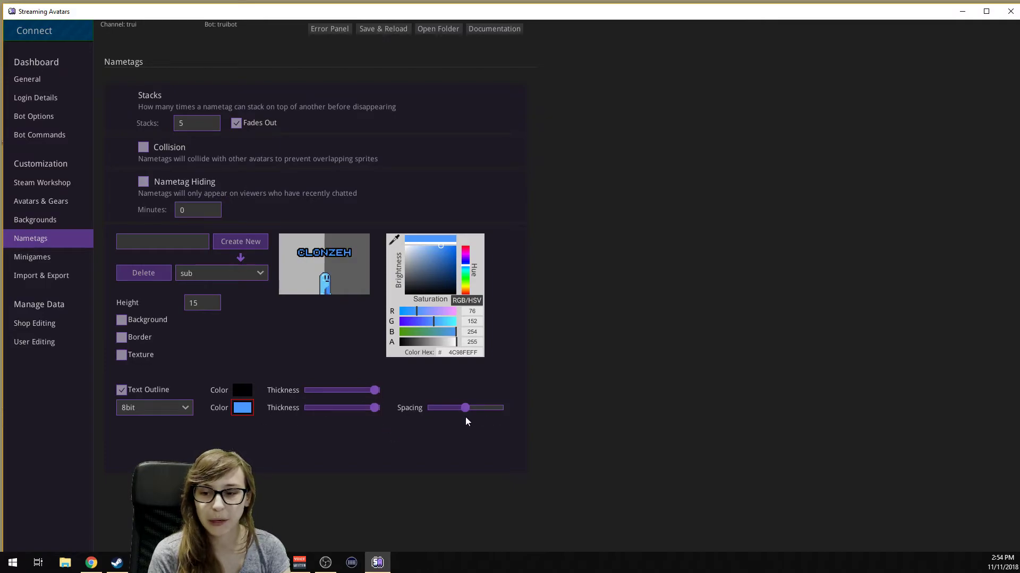
Step: Try out the Background, Border and Texture options on the sub nametag, switching each one back off
{"action": "left_click", "coordinate": [121, 319]}
{"action": "left_click", "coordinate": [121, 320]}
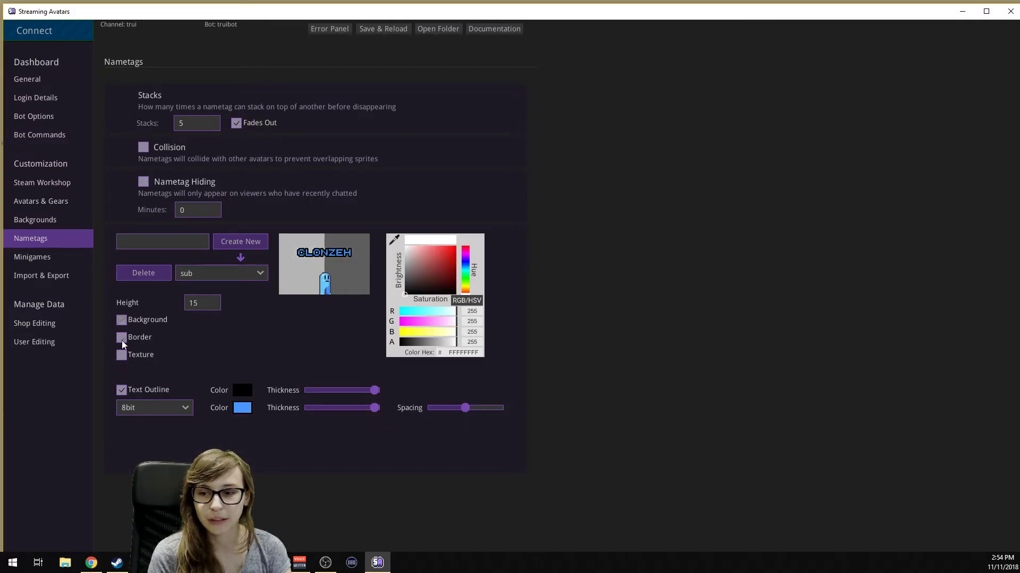
{"action": "left_click", "coordinate": [121, 337]}
{"action": "left_click", "coordinate": [122, 338]}
{"action": "left_click", "coordinate": [121, 355]}
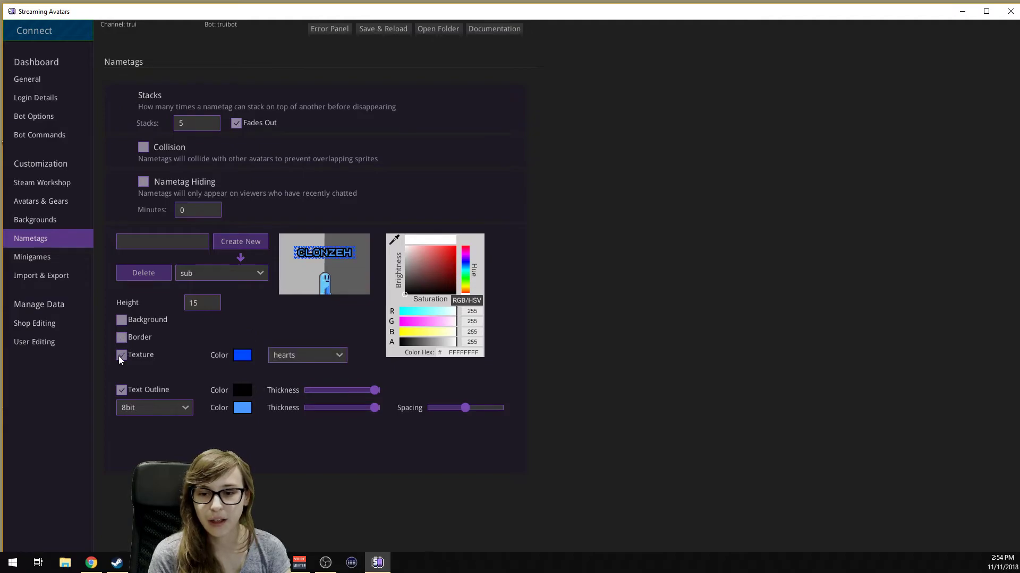
{"action": "left_click", "coordinate": [121, 355]}
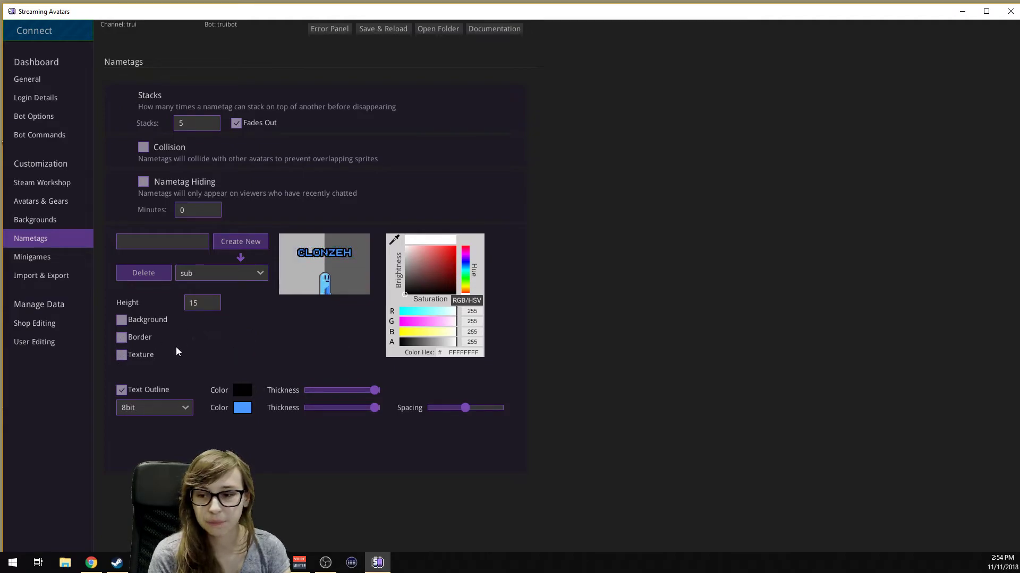
{"action": "left_click", "coordinate": [149, 246]}
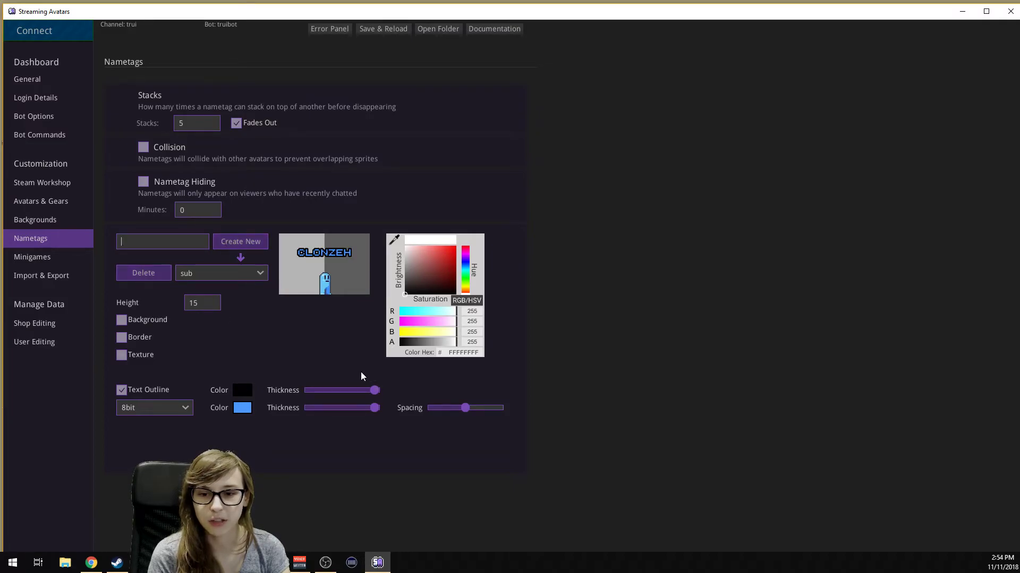
Step: Review the Minigames settings for the slot machine, minigame spawn, duel and wager, and roulette
{"action": "left_click", "coordinate": [32, 257]}
{"action": "scroll", "coordinate": [379, 256], "scroll_direction": "down", "scroll_amount": 3}
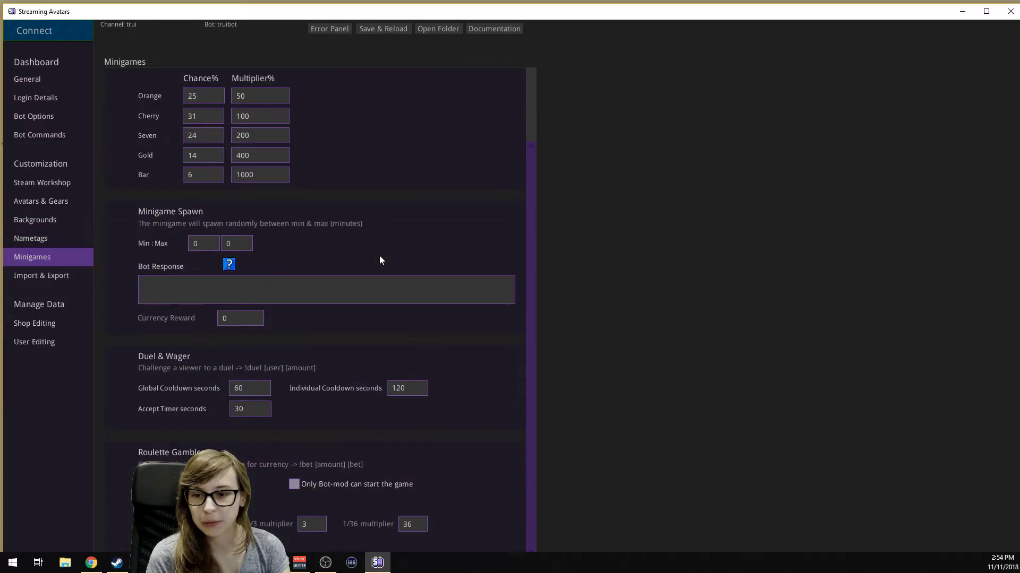
{"action": "scroll", "coordinate": [403, 268], "scroll_direction": "down", "scroll_amount": 1}
{"action": "scroll", "coordinate": [443, 311], "scroll_direction": "up", "scroll_amount": 2}
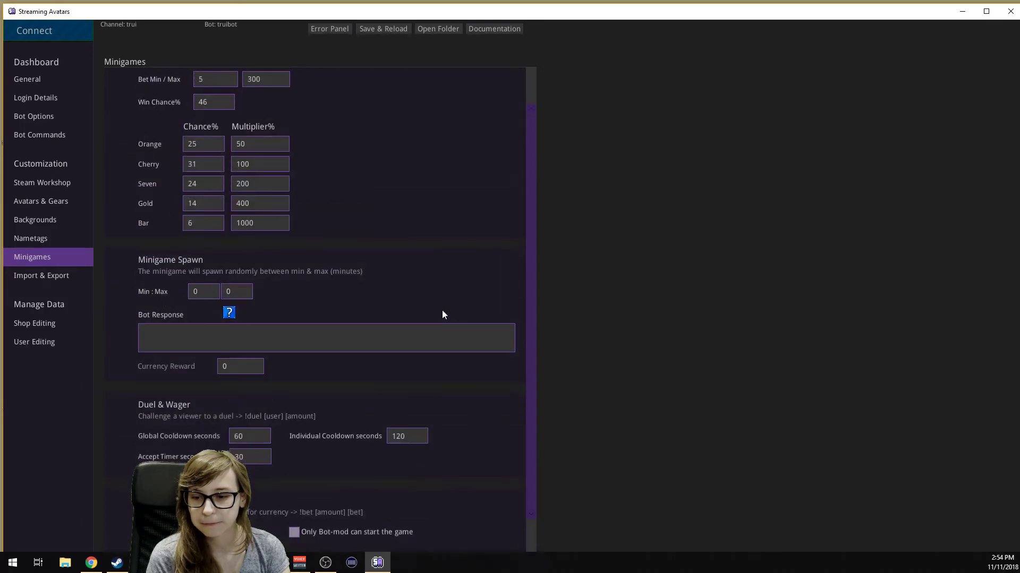
{"action": "scroll", "coordinate": [441, 316], "scroll_direction": "up", "scroll_amount": 2}
{"action": "scroll", "coordinate": [241, 221], "scroll_direction": "down", "scroll_amount": 3}
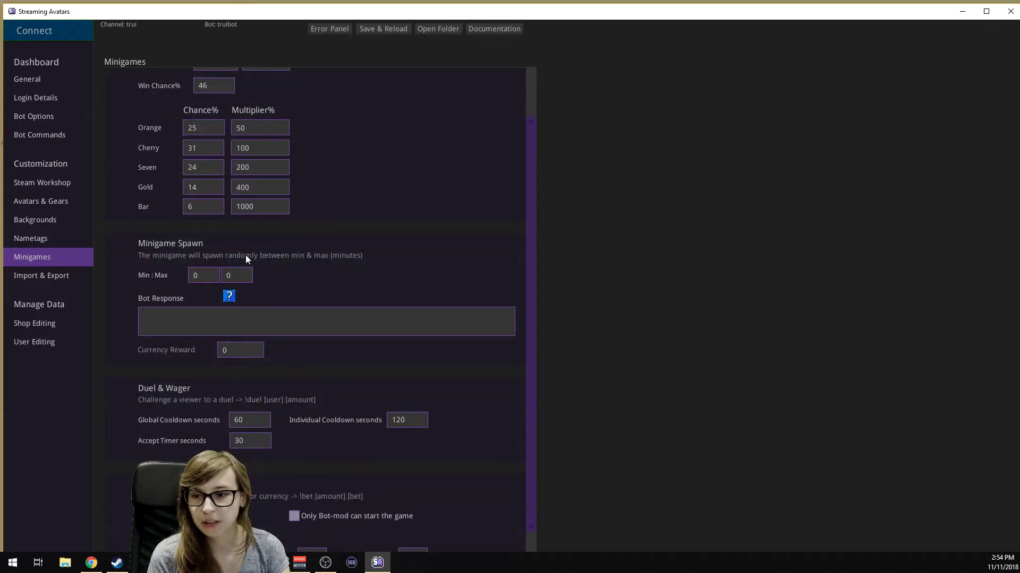
{"action": "scroll", "coordinate": [246, 254], "scroll_direction": "up", "scroll_amount": 1}
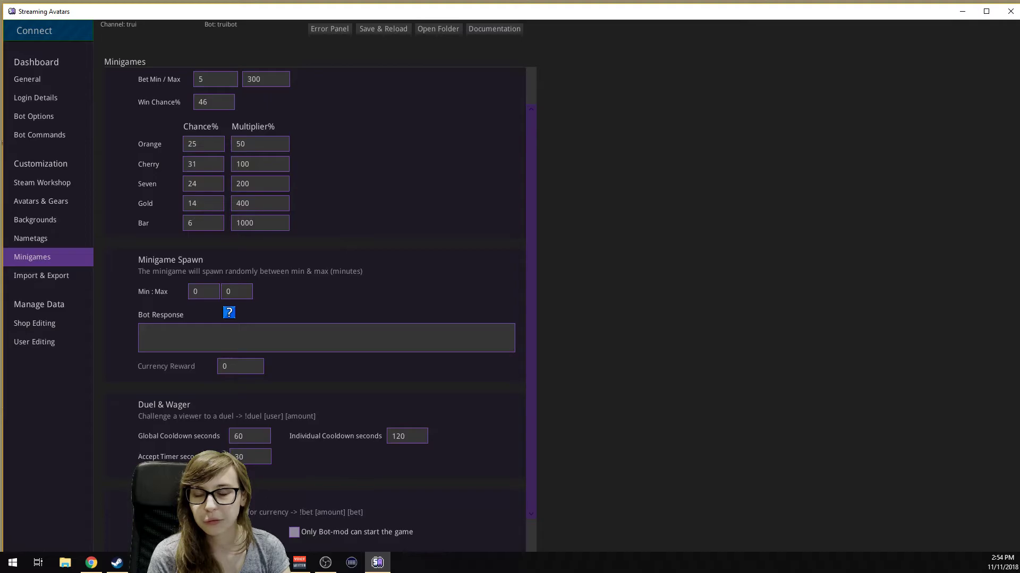
{"action": "scroll", "coordinate": [319, 265], "scroll_direction": "up", "scroll_amount": 3}
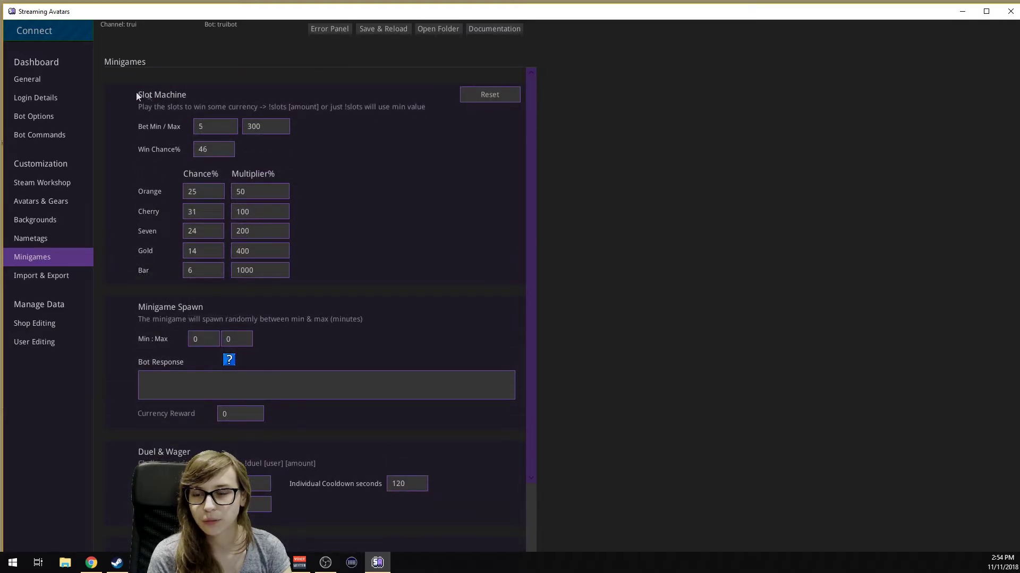
{"action": "scroll", "coordinate": [244, 449], "scroll_direction": "down", "scroll_amount": 2}
{"action": "scroll", "coordinate": [243, 450], "scroll_direction": "up", "scroll_amount": 2}
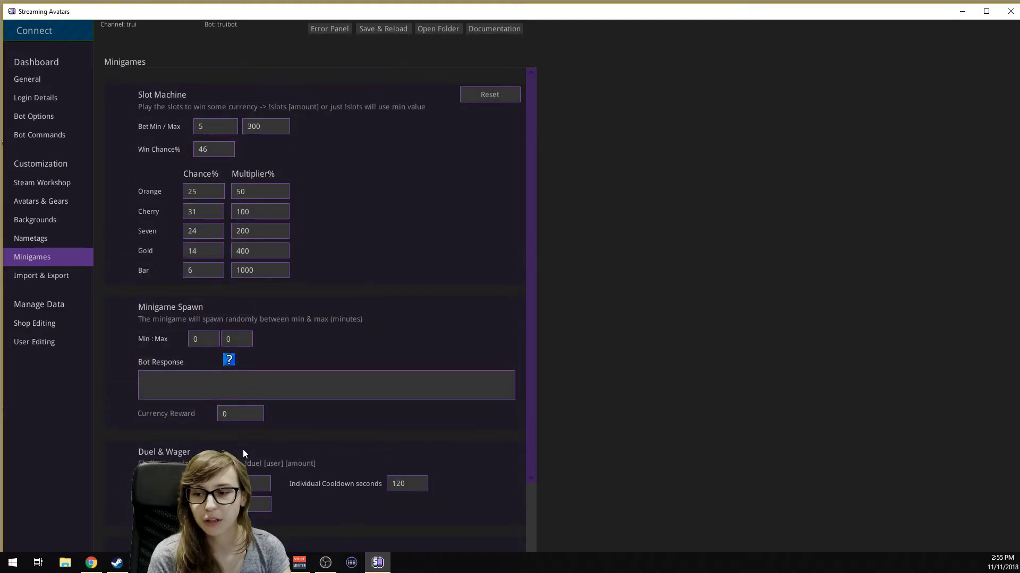
Step: In the shop's currency settings, name the currency coins, set all income amounts and the income timer to 10, and enable !currency commands
{"action": "left_click", "coordinate": [28, 325]}
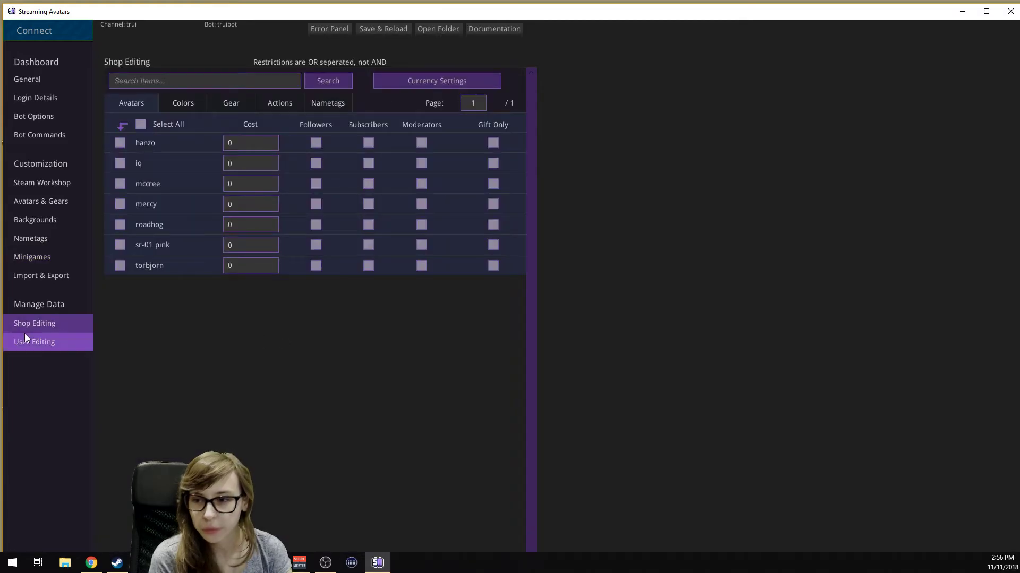
{"action": "left_click", "coordinate": [436, 82]}
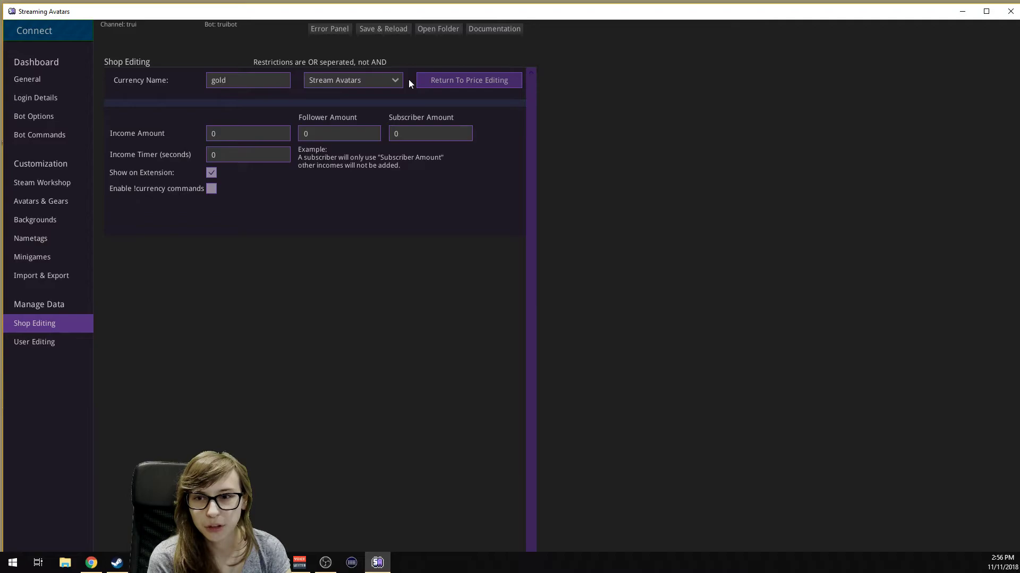
{"action": "left_click", "coordinate": [250, 133]}
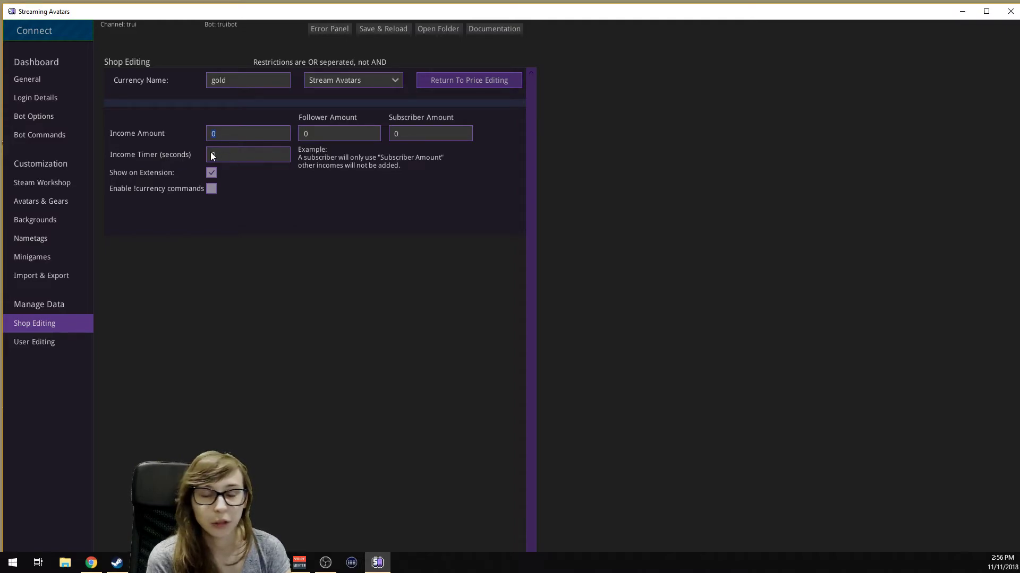
{"action": "type", "text": "10"}
{"action": "left_click", "coordinate": [243, 155]}
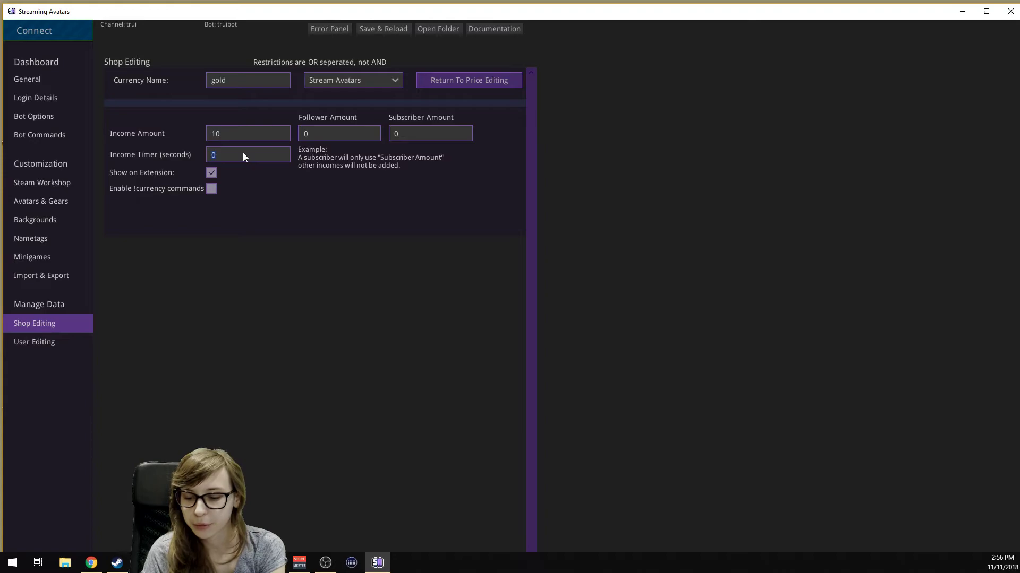
{"action": "type", "text": "1"}
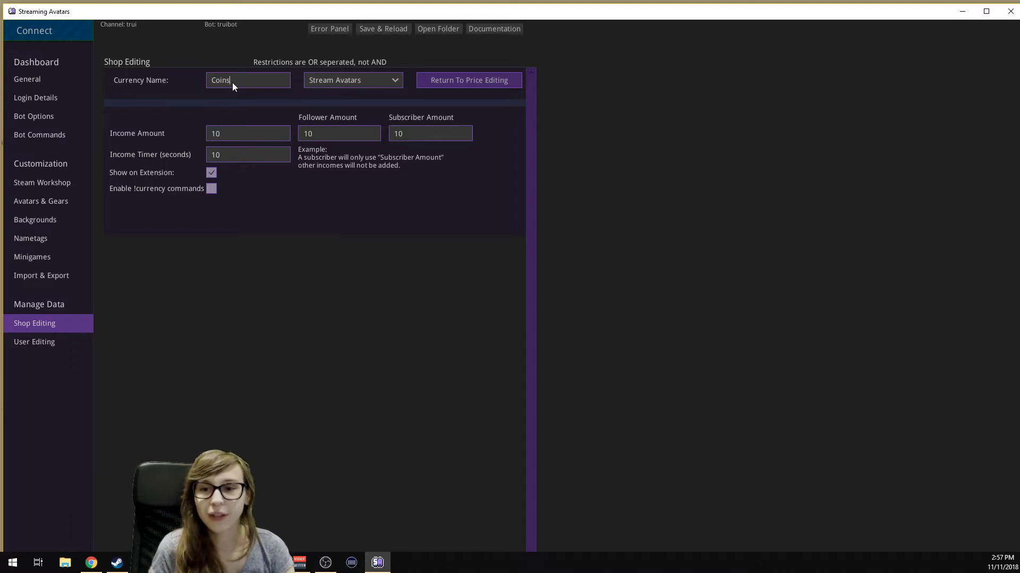
{"action": "key", "text": "ctrl+a"}
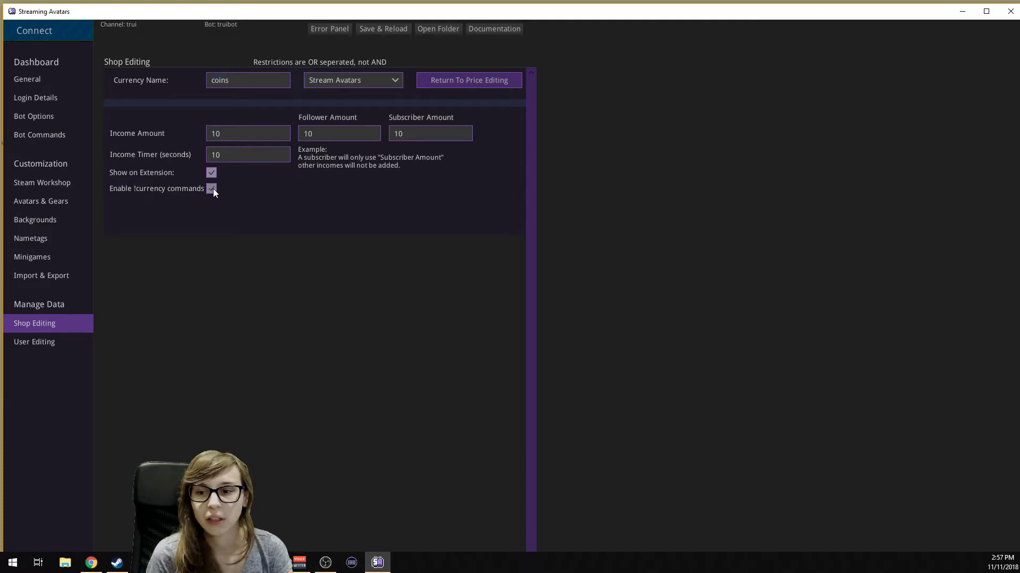
{"action": "left_click", "coordinate": [446, 78]}
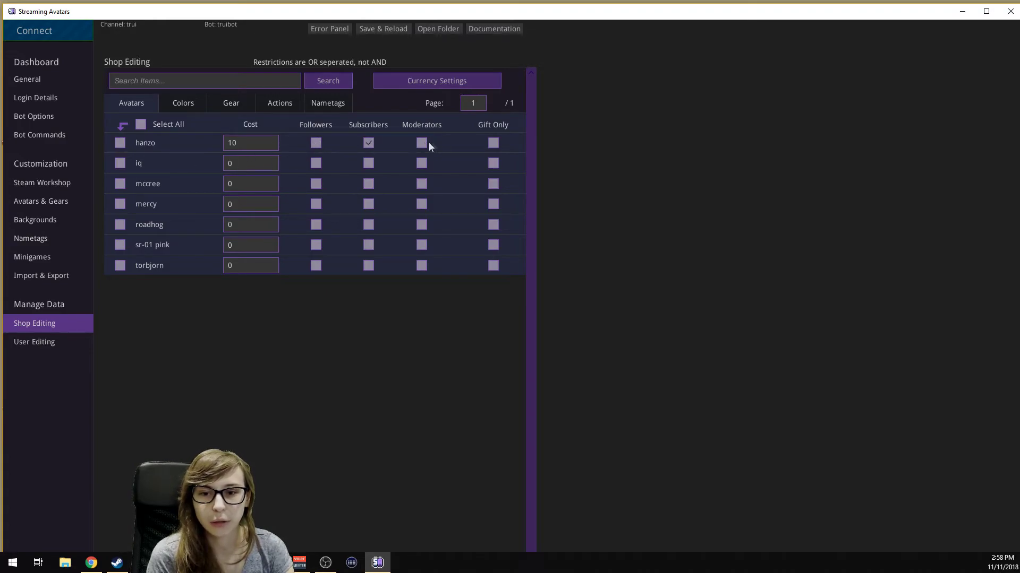
Step: Try the Gift Only restriction on the hanzo avatar and compare the shop's avatar and color listings
{"action": "left_click", "coordinate": [491, 145]}
{"action": "left_click", "coordinate": [181, 103]}
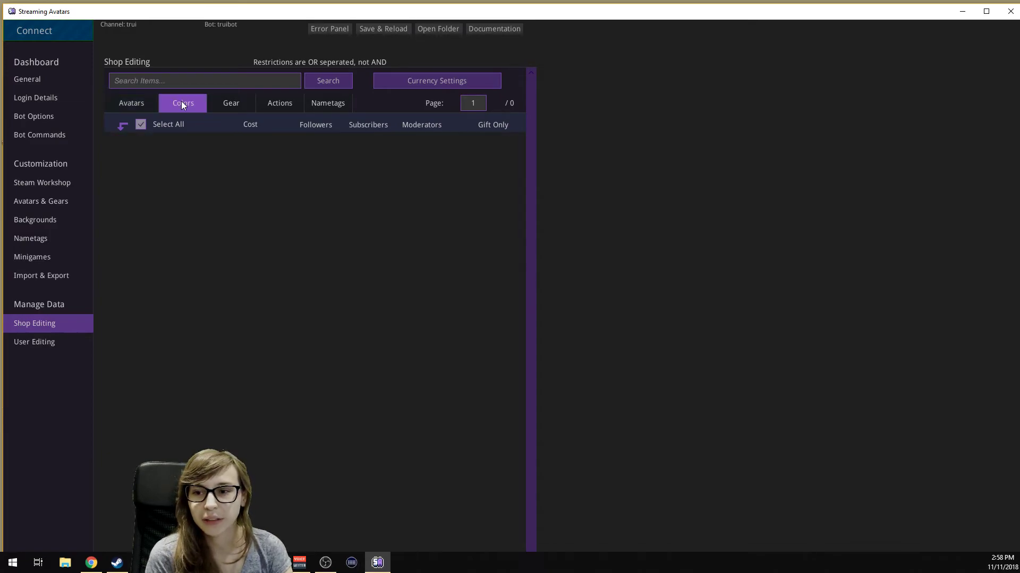
{"action": "left_click", "coordinate": [148, 106]}
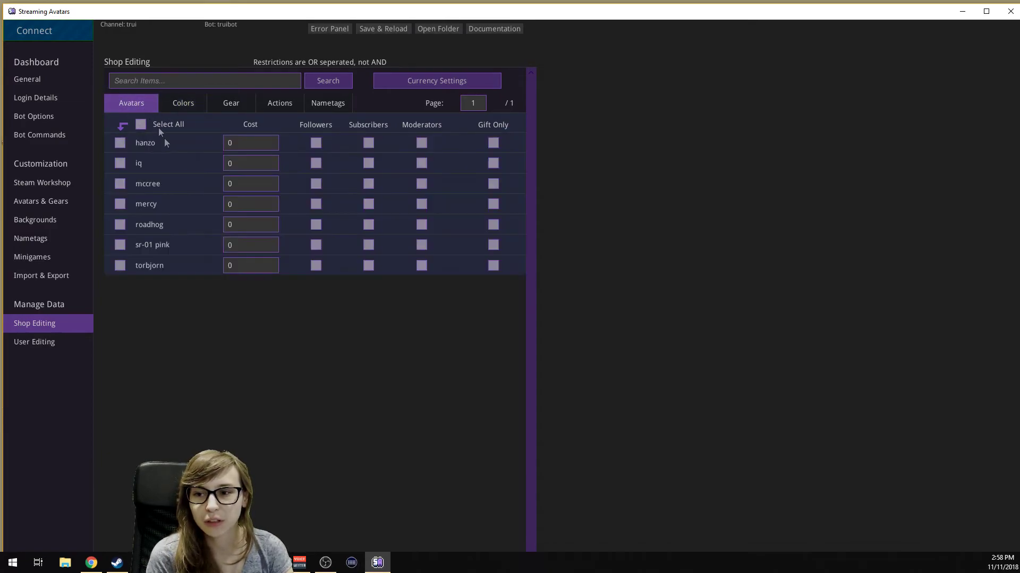
{"action": "left_click", "coordinate": [181, 103]}
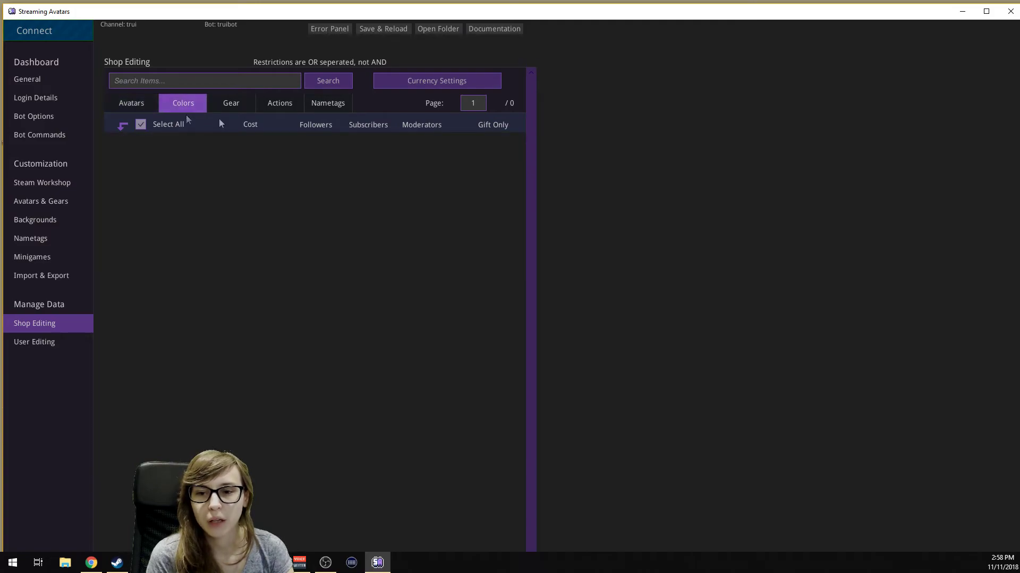
{"action": "left_click", "coordinate": [147, 106]}
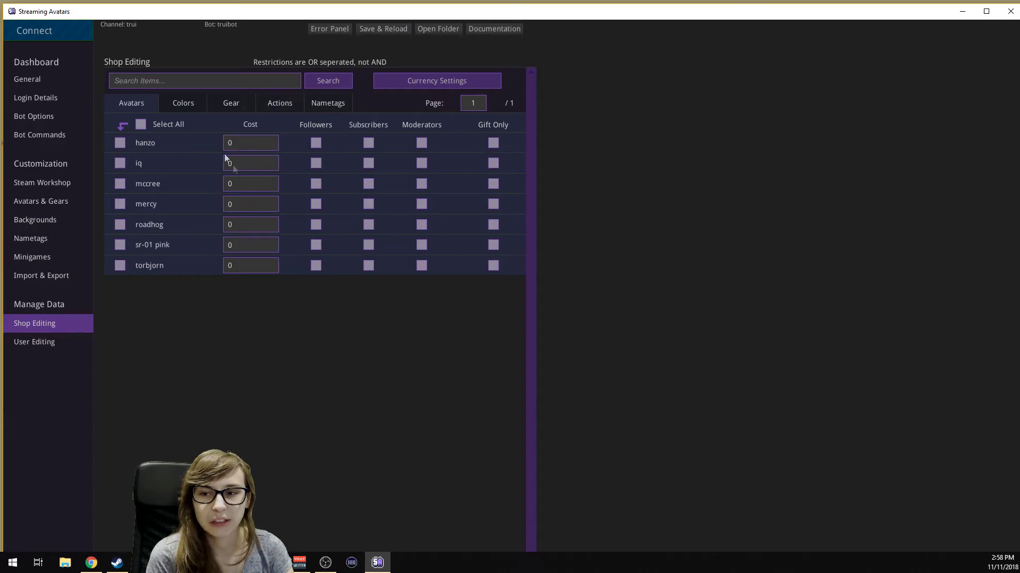
Step: Review the shop's costs and viewer restrictions for gear, actions and nametags
{"action": "left_click", "coordinate": [223, 108]}
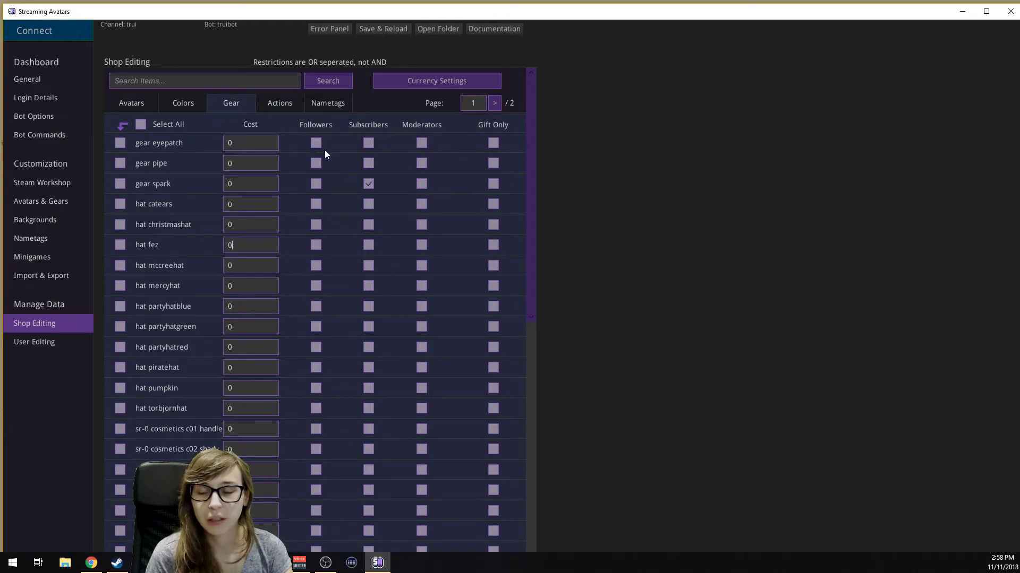
{"action": "left_click", "coordinate": [280, 103]}
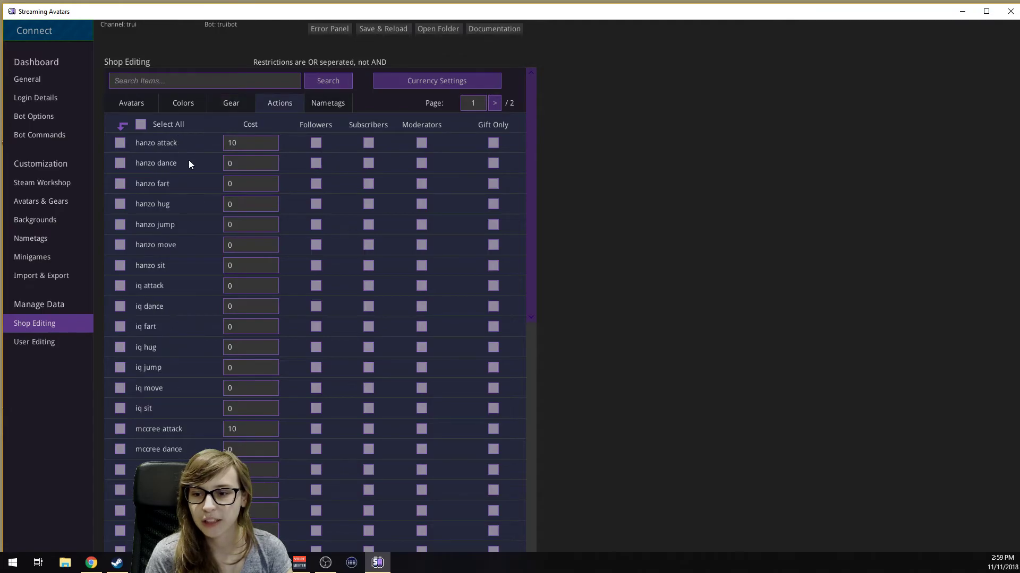
{"action": "scroll", "coordinate": [190, 170], "scroll_direction": "down", "scroll_amount": 3}
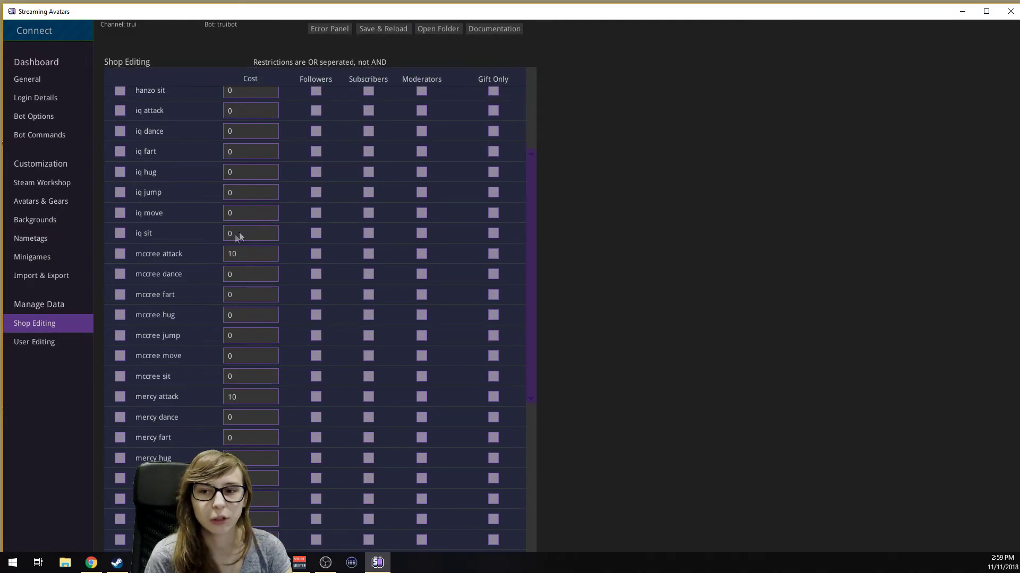
{"action": "scroll", "coordinate": [239, 236], "scroll_direction": "down", "scroll_amount": 6}
{"action": "scroll", "coordinate": [297, 199], "scroll_direction": "up", "scroll_amount": 9}
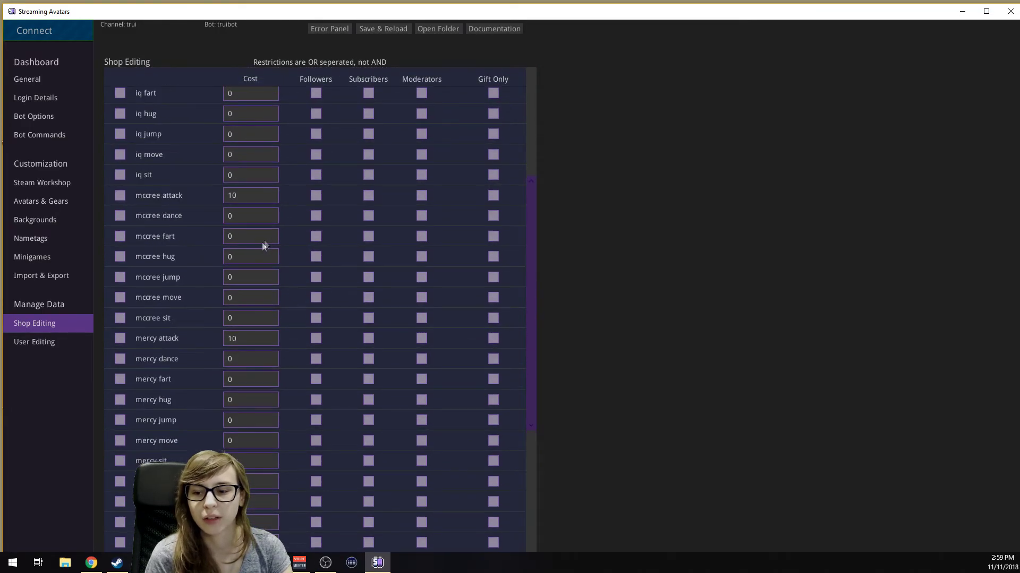
{"action": "left_click", "coordinate": [328, 103]}
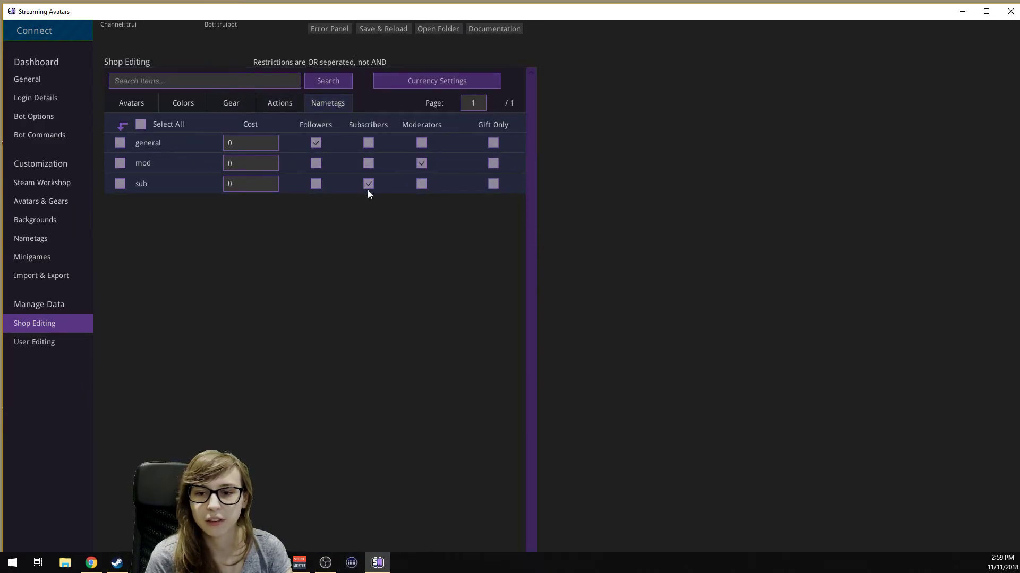
Step: Review the User Editing settings: spawning defaults with their avatar choices, default refresh, currency clearing and the user lists
{"action": "left_click", "coordinate": [35, 342]}
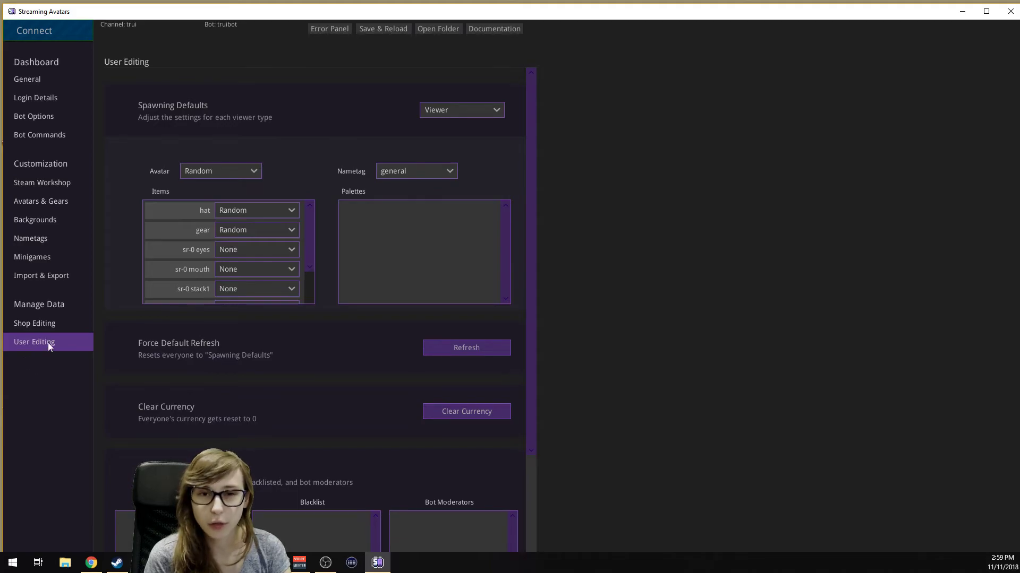
{"action": "scroll", "coordinate": [441, 352], "scroll_direction": "down", "scroll_amount": 2}
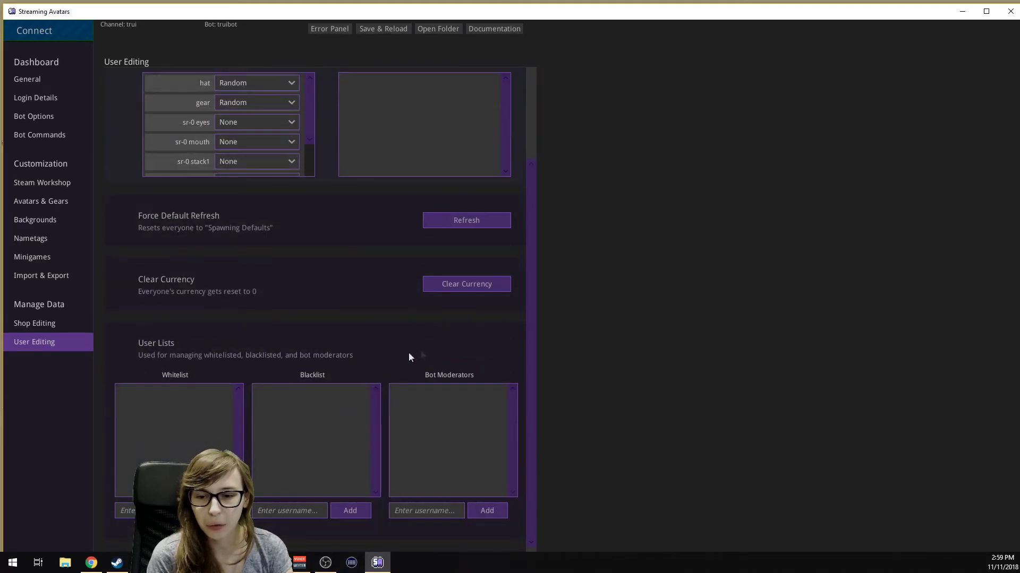
{"action": "scroll", "coordinate": [383, 357], "scroll_direction": "up", "scroll_amount": 2}
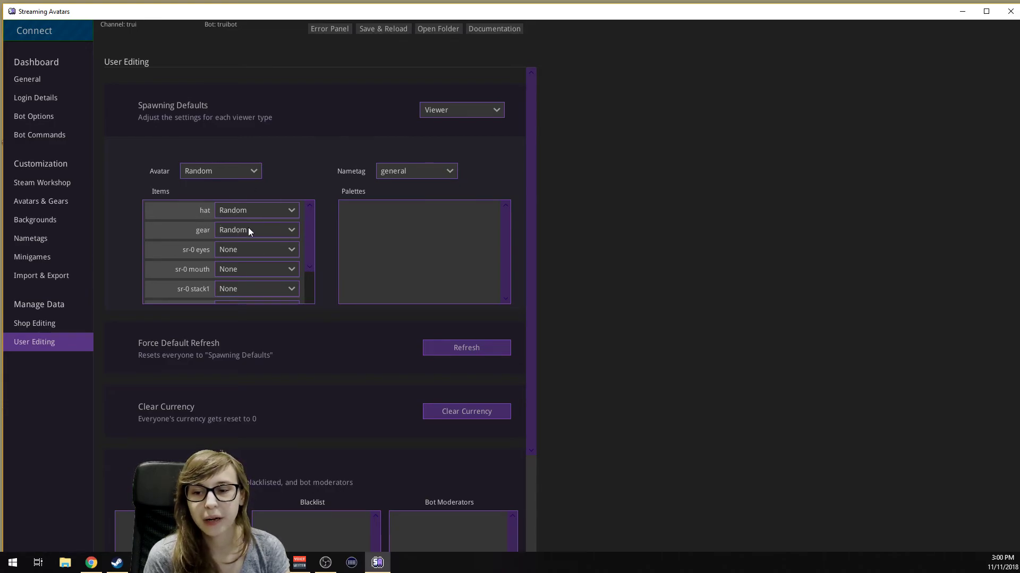
{"action": "scroll", "coordinate": [249, 229], "scroll_direction": "down", "scroll_amount": 1}
{"action": "scroll", "coordinate": [309, 208], "scroll_direction": "up", "scroll_amount": 1}
{"action": "left_click", "coordinate": [220, 171]}
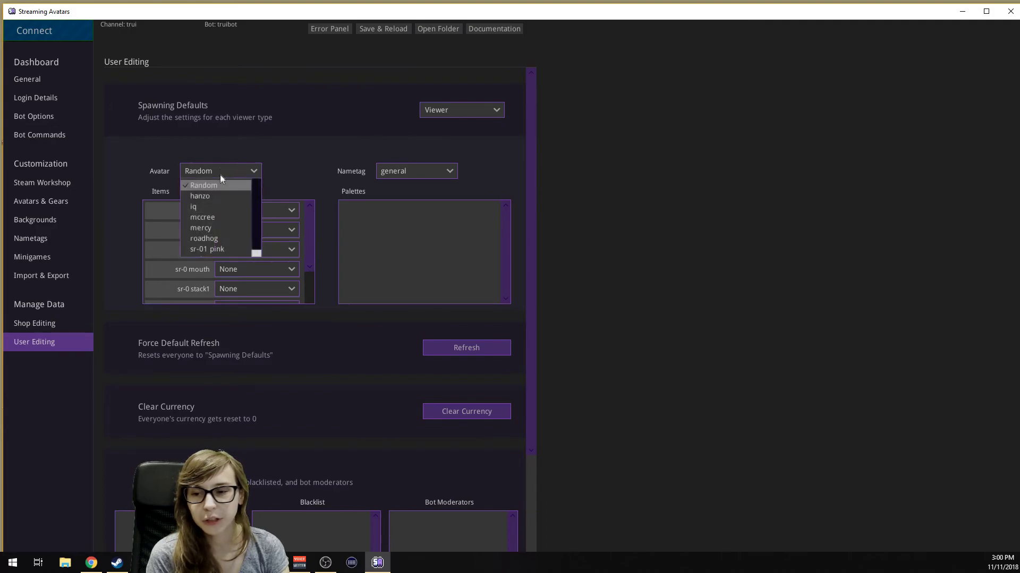
{"action": "left_click", "coordinate": [289, 144]}
{"action": "scroll", "coordinate": [287, 149], "scroll_direction": "down", "scroll_amount": 4}
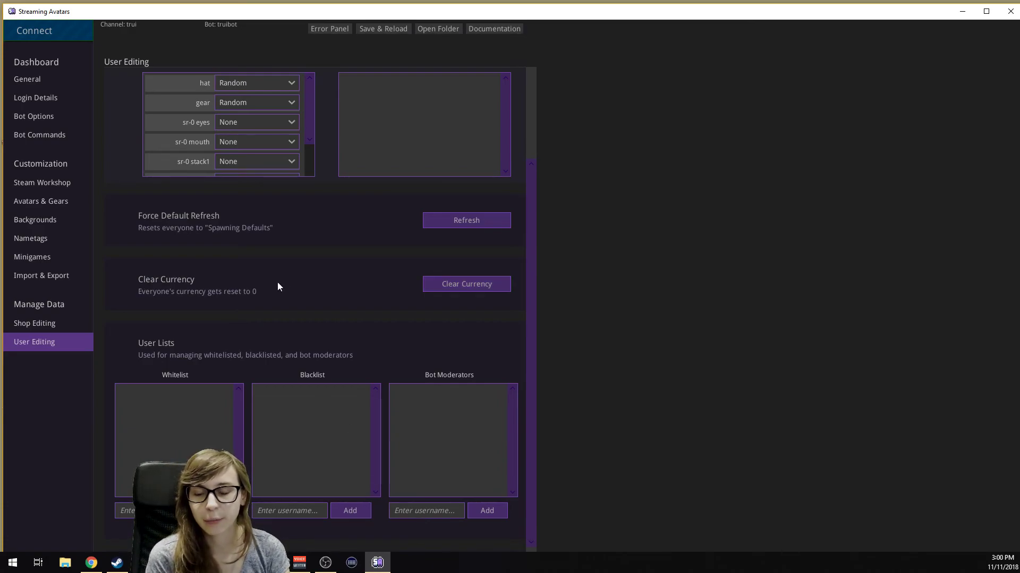
{"action": "scroll", "coordinate": [278, 286], "scroll_direction": "up", "scroll_amount": 2}
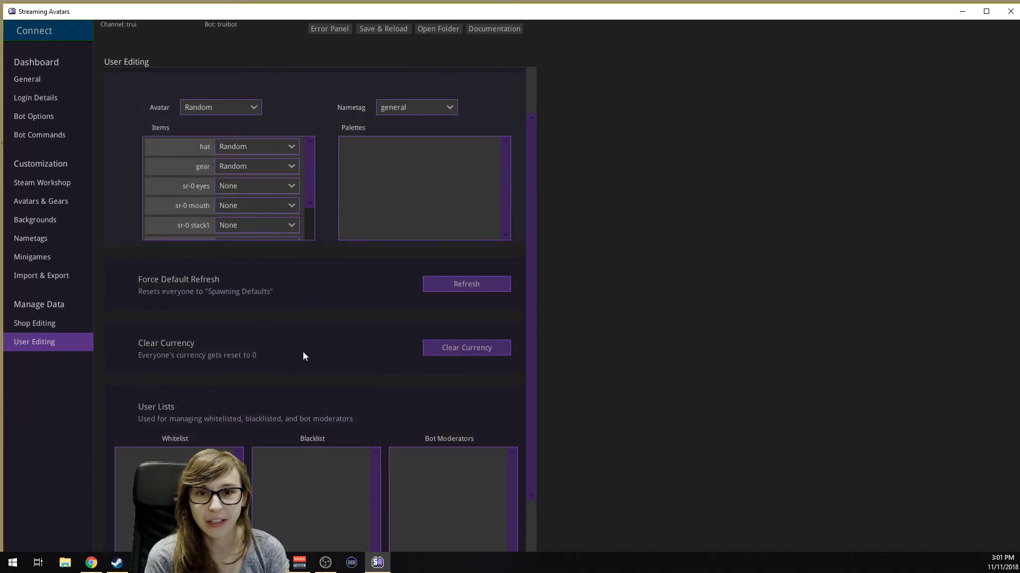
{"action": "scroll", "coordinate": [302, 353], "scroll_direction": "up", "scroll_amount": 1}
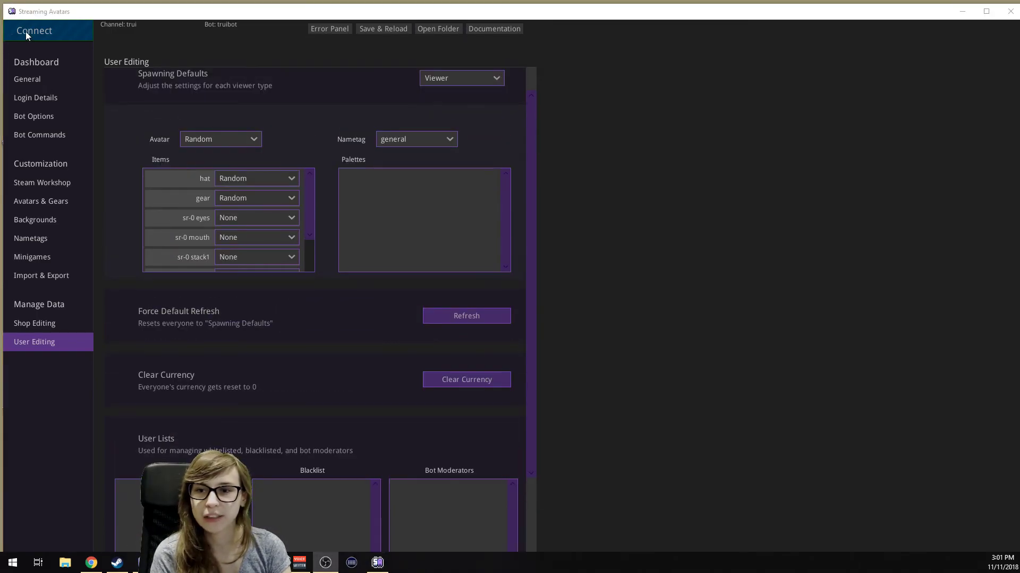
Step: Connect the avatars to the channel, and in OBS add a Game Capture source named Stream avatars to the Gameplay with webcam scene
{"action": "left_click", "coordinate": [49, 32]}
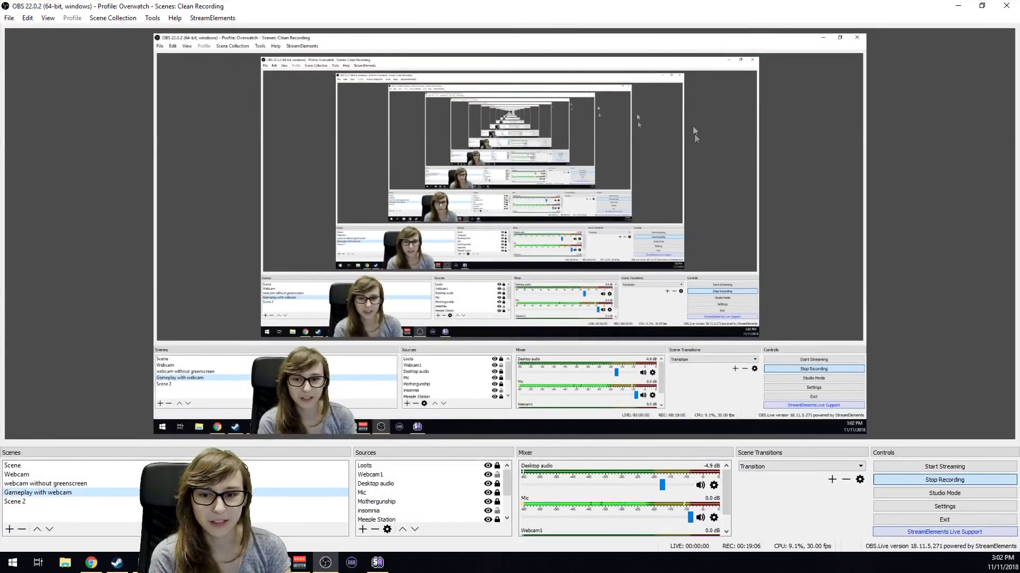
{"action": "left_click", "coordinate": [362, 529]}
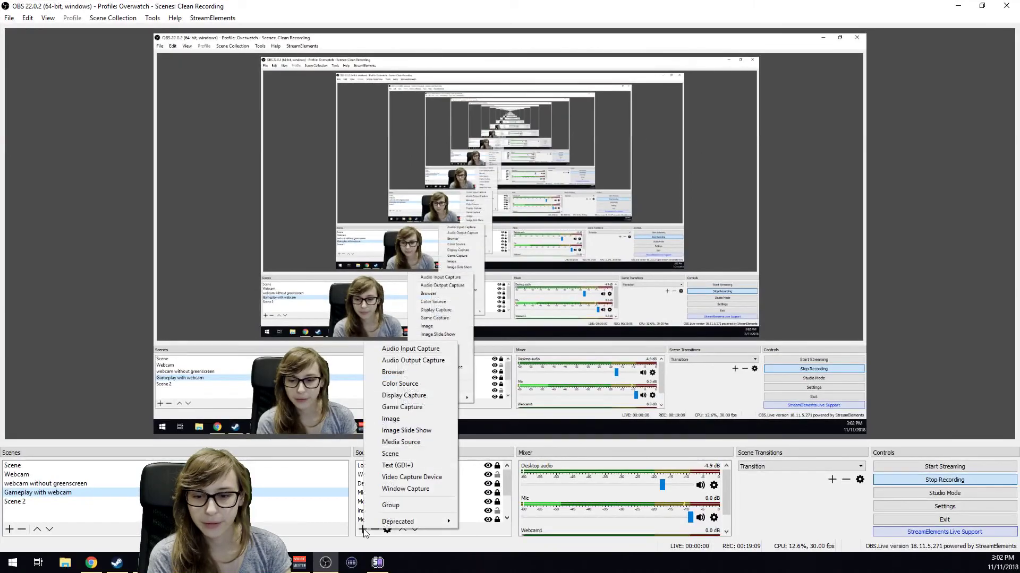
{"action": "left_click", "coordinate": [409, 407]}
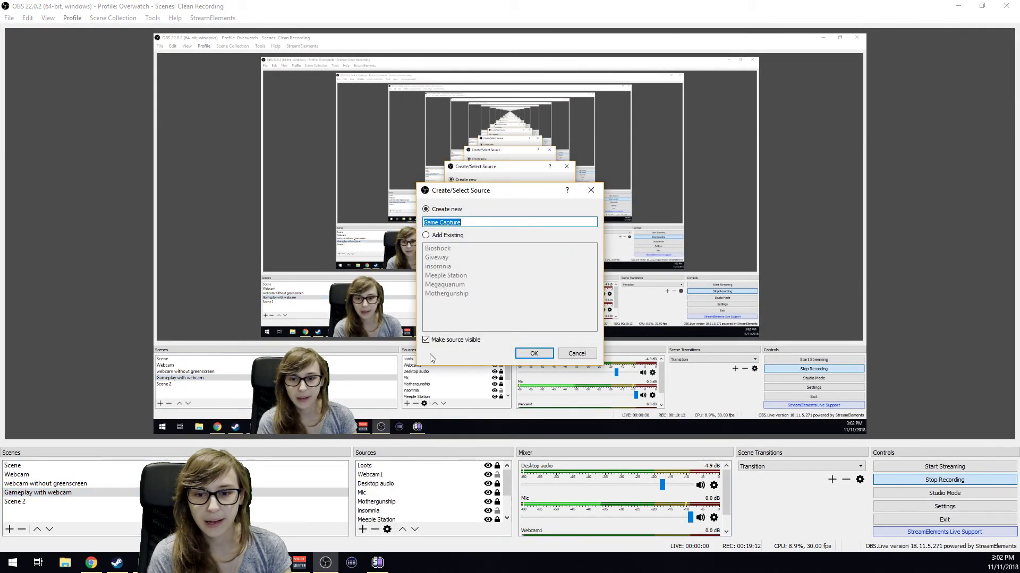
{"action": "type", "text": "Stream a"}
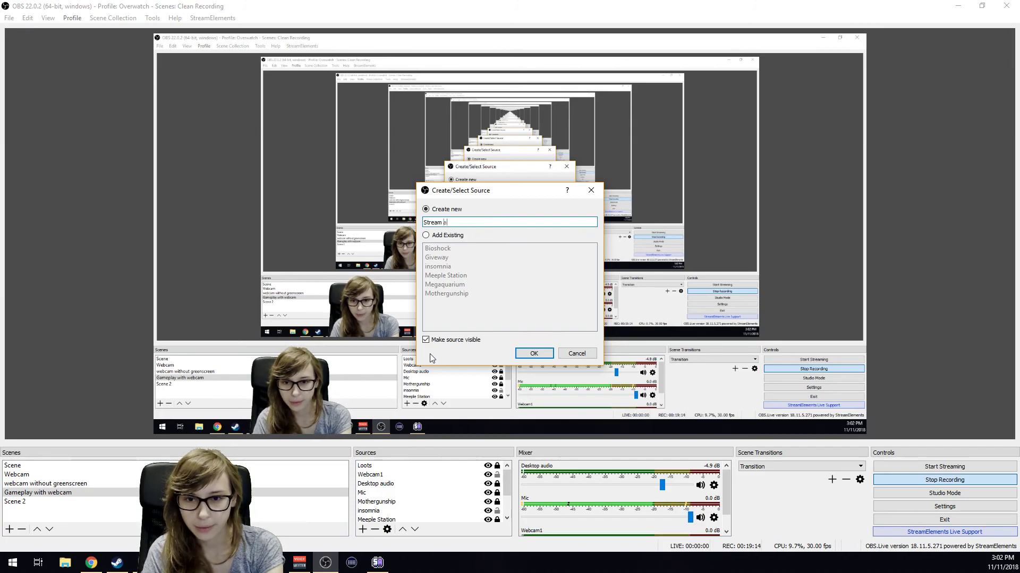
{"action": "type", "text": "vatars"}
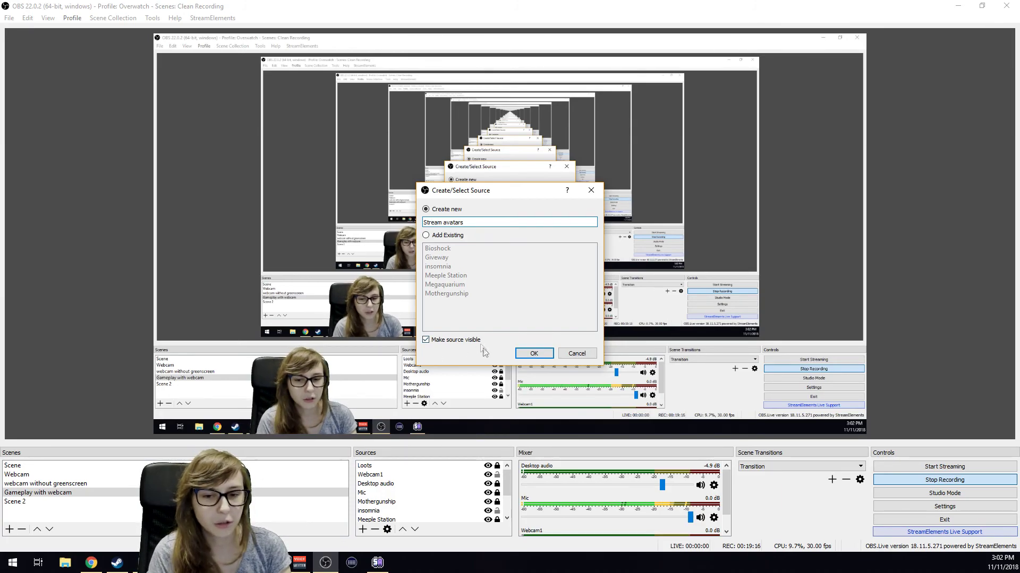
{"action": "key", "text": "Return"}
Step: Set the Stream avatars source's mode to Capture specific window and open the choice of windows to capture
{"action": "left_click", "coordinate": [492, 335]}
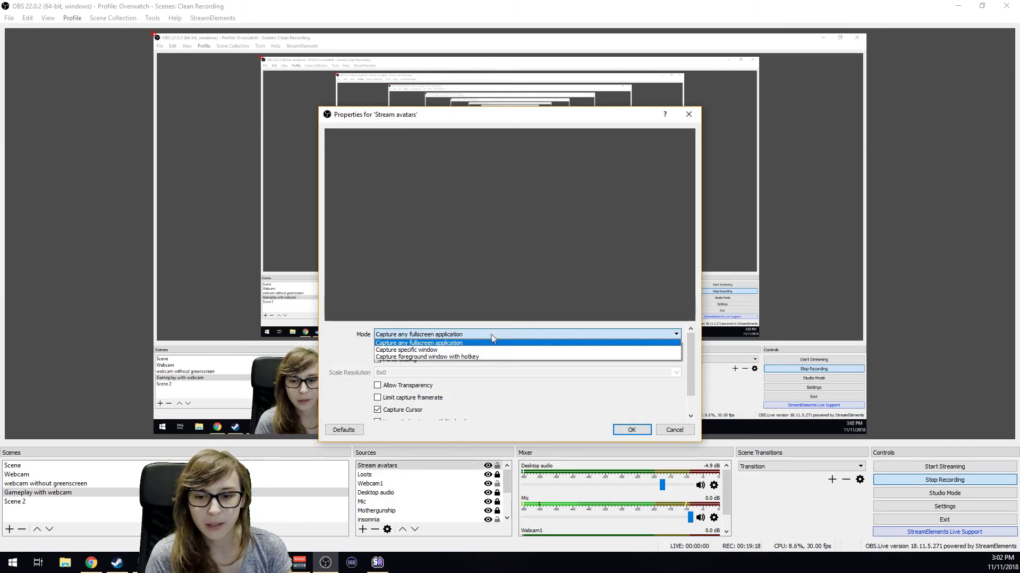
{"action": "left_click", "coordinate": [508, 351]}
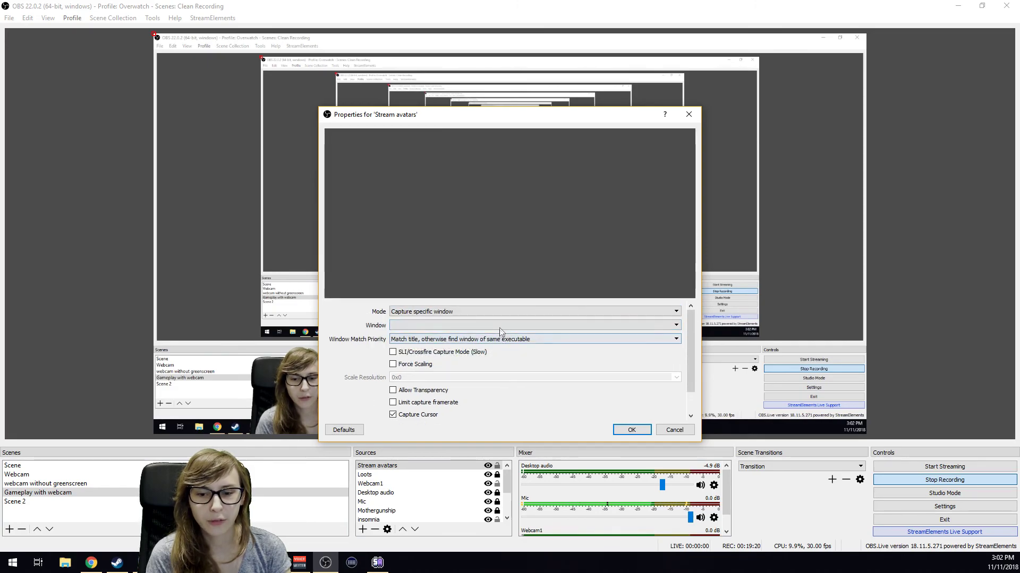
{"action": "left_click", "coordinate": [499, 325]}
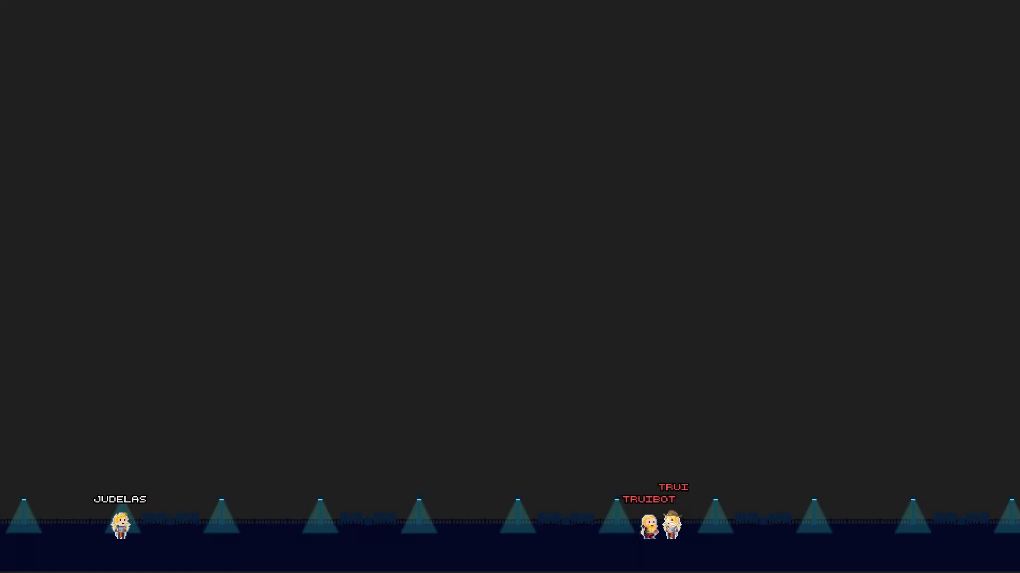